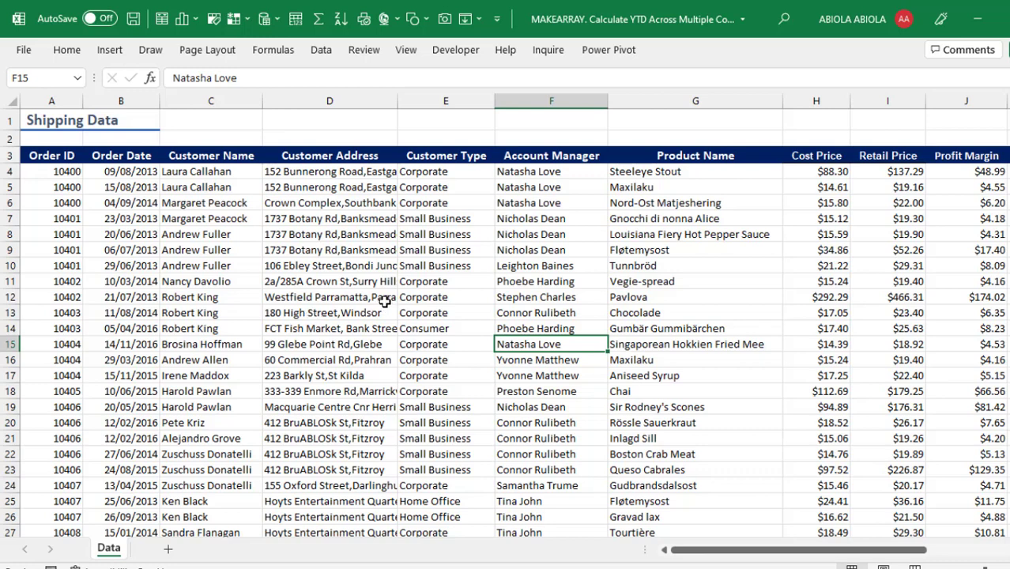
Step: Create a PivotTable on a new worksheet from the shipping data range Data!$A$3:$P$1042
left_click(384, 301)
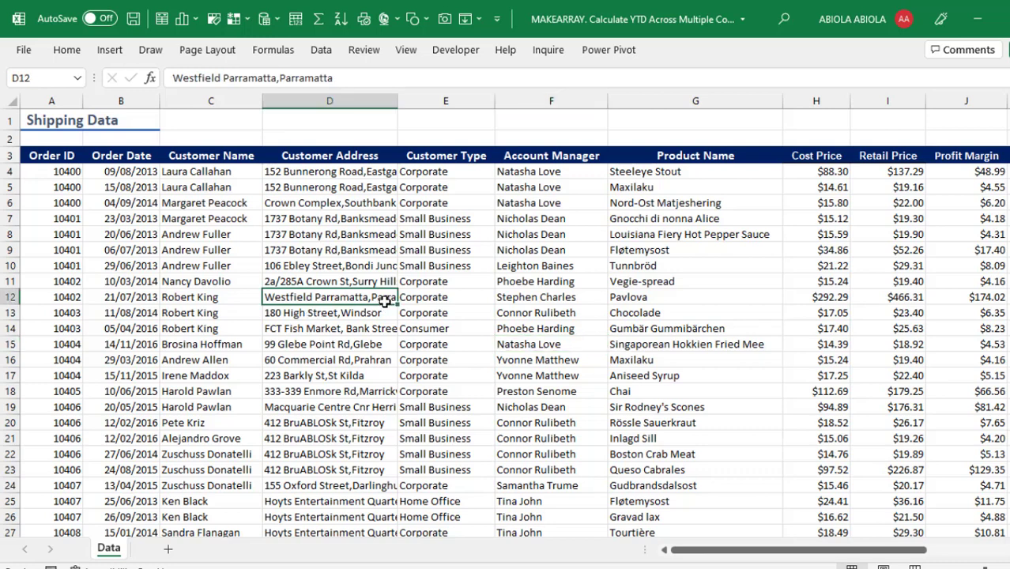
left_click(112, 52)
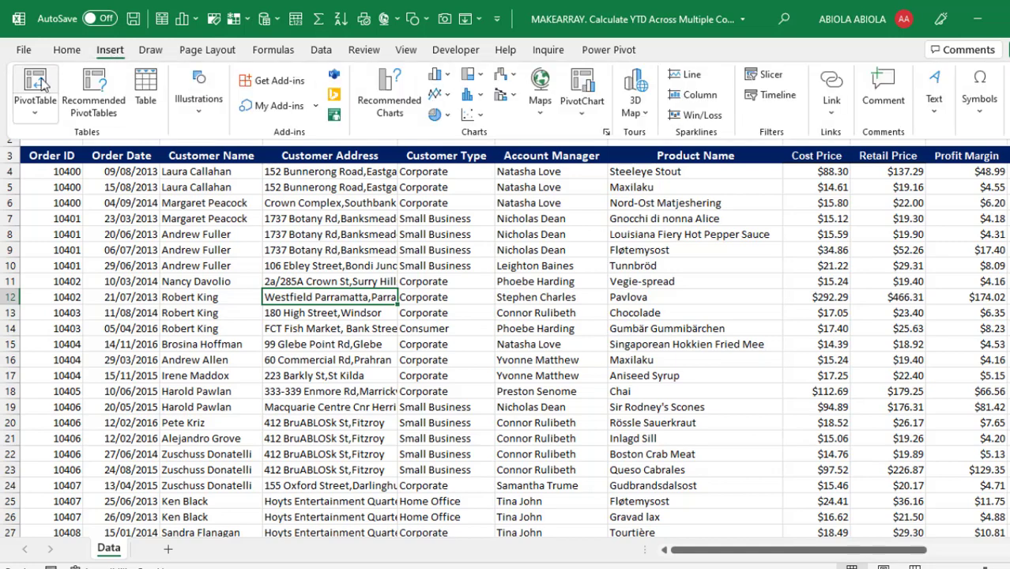
left_click(43, 85)
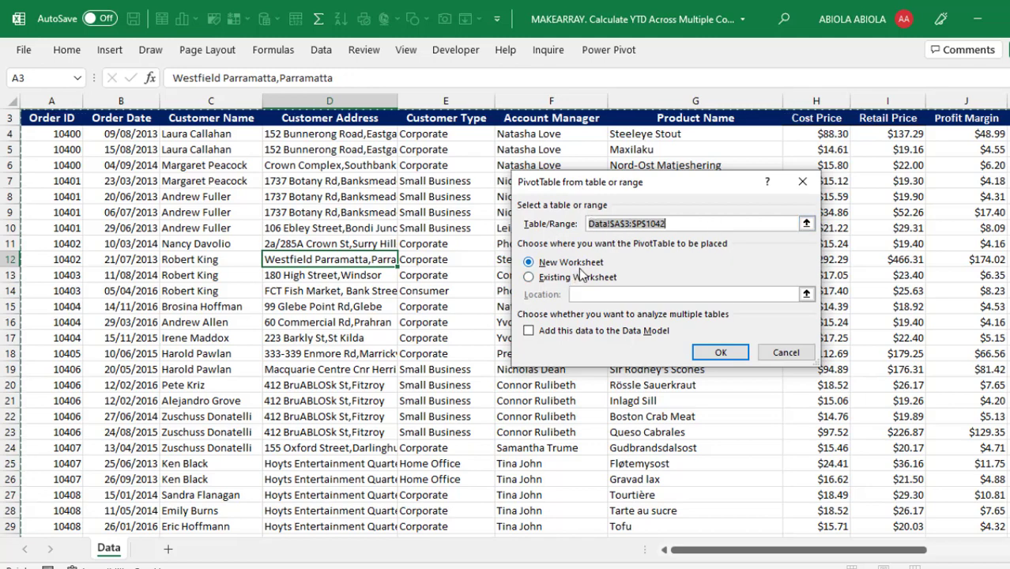
left_click(716, 353)
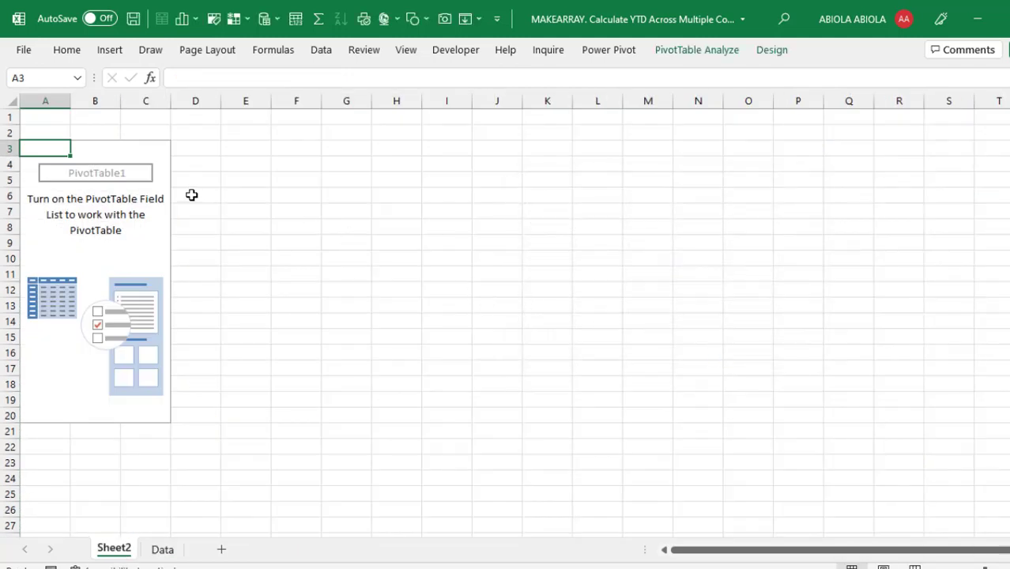
Step: Show the PivotTable field list and lay out Customer Type as columns, Order Date as rows and Total as values
left_click(700, 50)
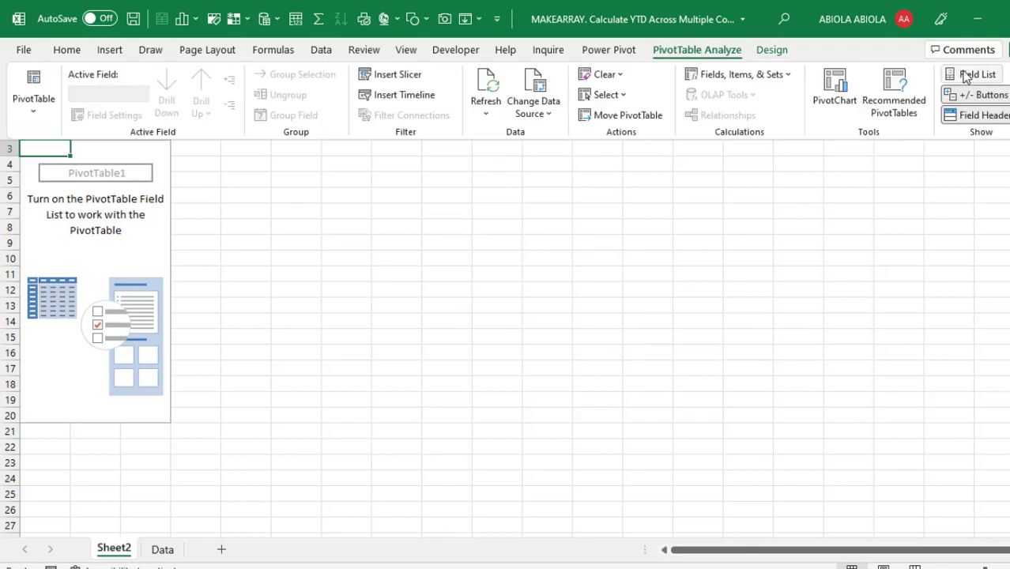
left_click(968, 75)
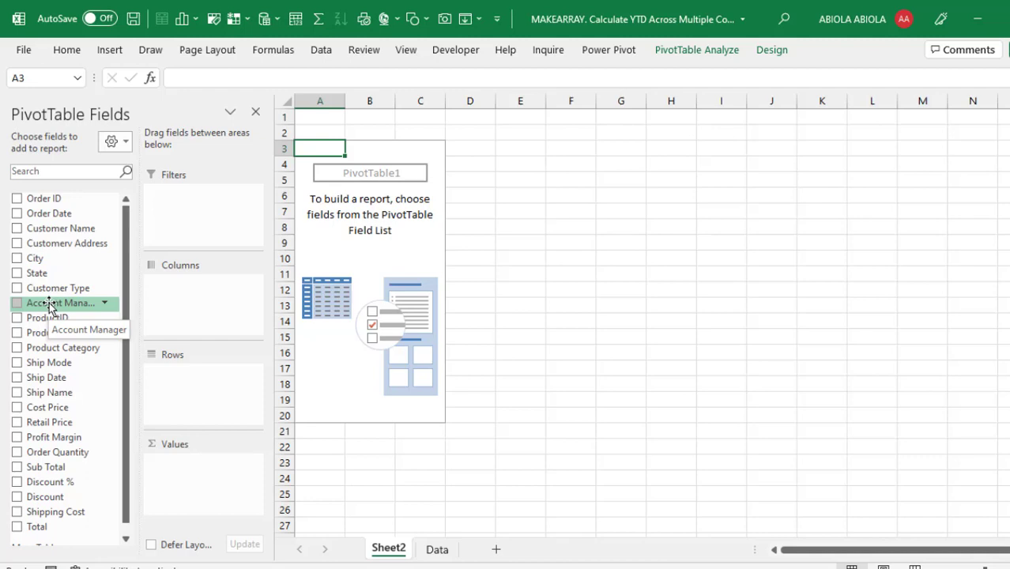
left_click_drag(57, 289, 196, 310)
left_click_drag(50, 217, 199, 389)
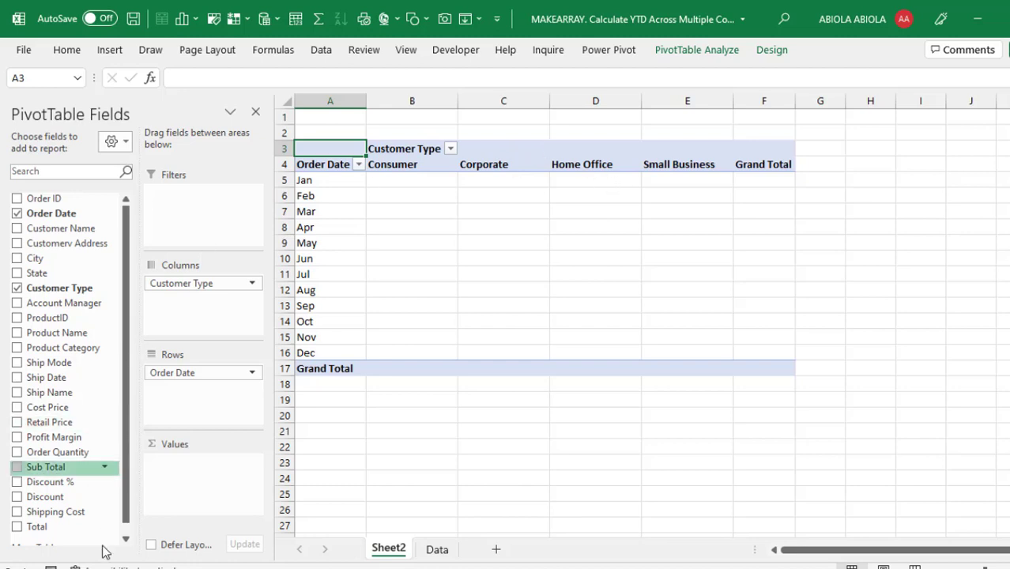
left_click_drag(35, 527, 193, 472)
Step: Format the PivotTable's Sum of Total values as Currency with the $ symbol and 2 decimal places
mouse_move(421, 290)
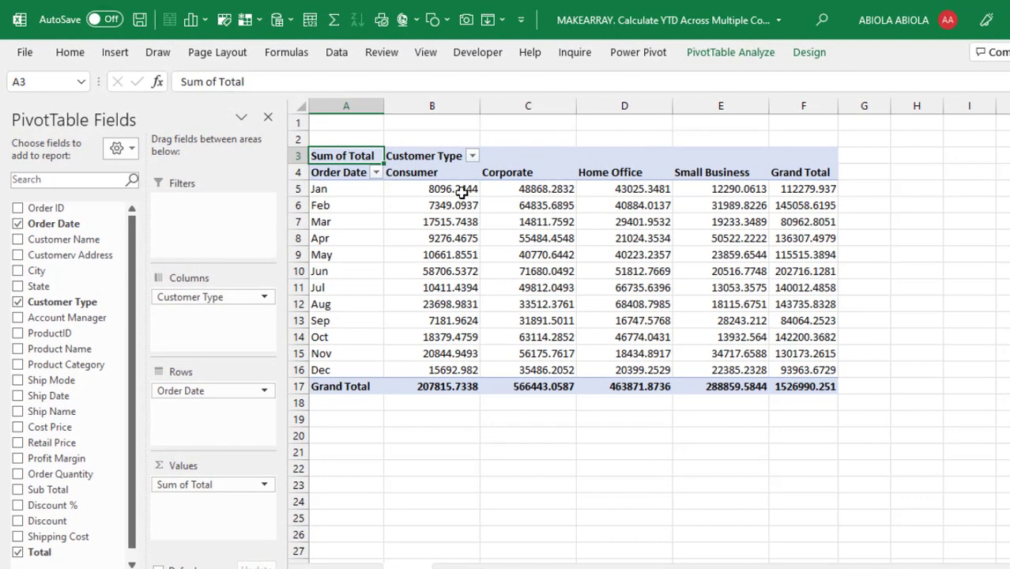
mouse_move(441, 183)
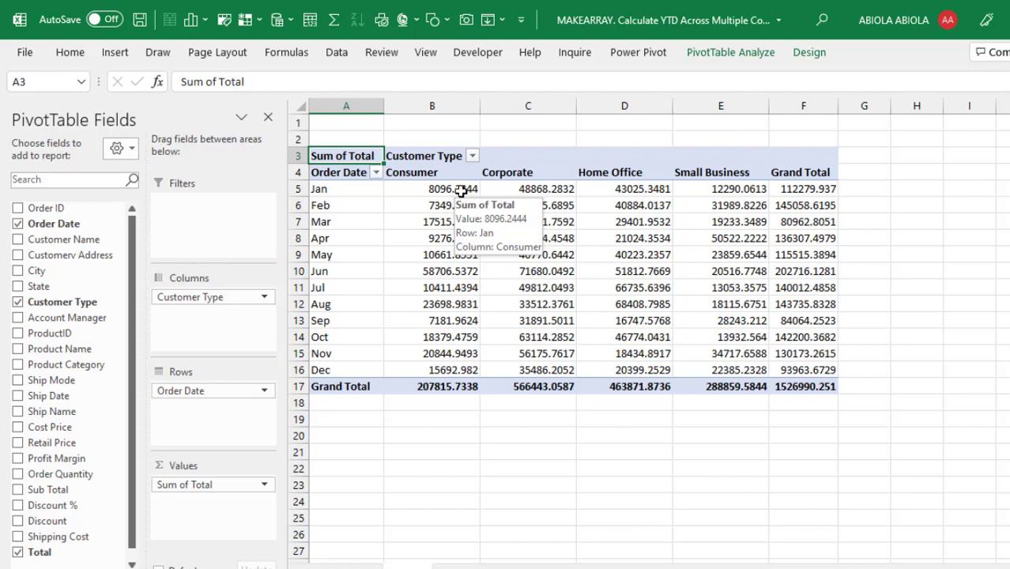
right_click(463, 191)
left_click(492, 252)
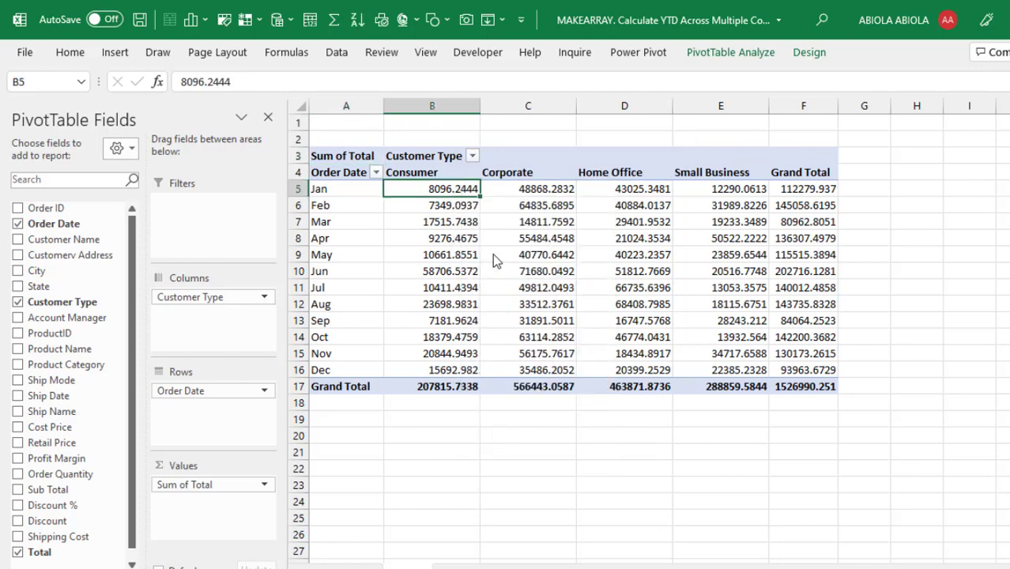
left_click(323, 142)
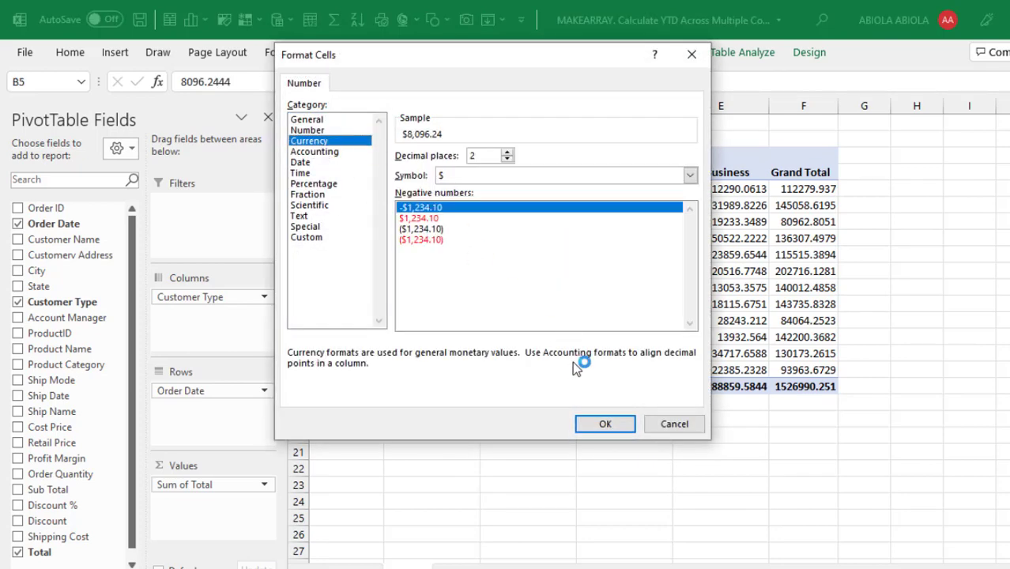
left_click(620, 427)
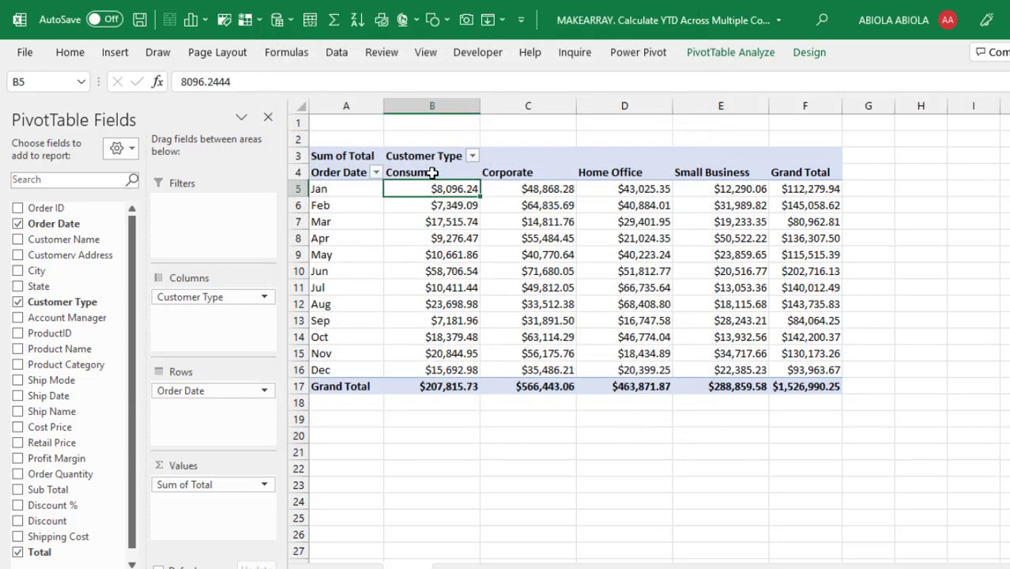
Step: Duplicate the whole PivotTable below the original, starting at cell A20
left_click(326, 151)
key("ctrl+c")
left_click(342, 433)
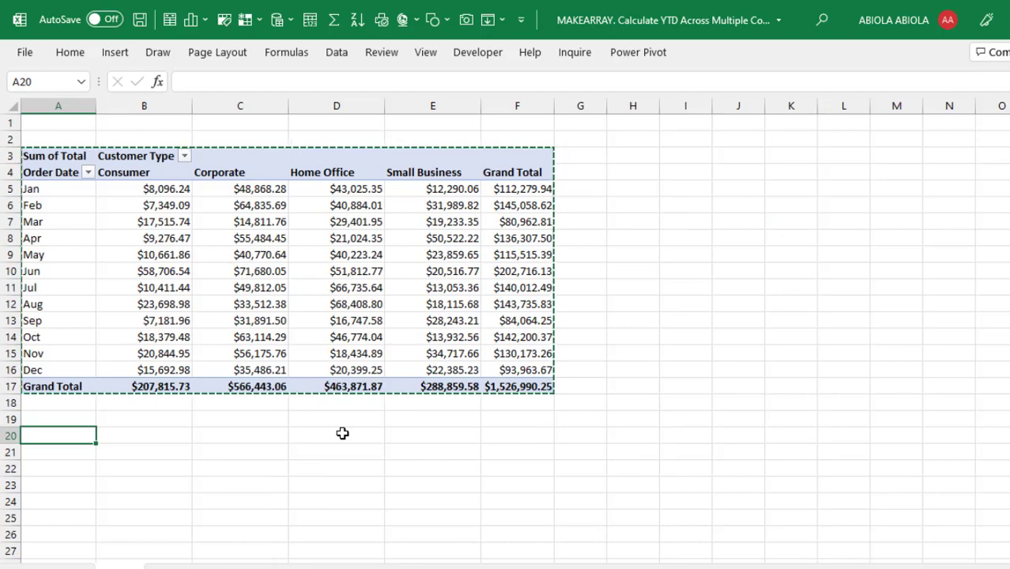
key("ctrl+v")
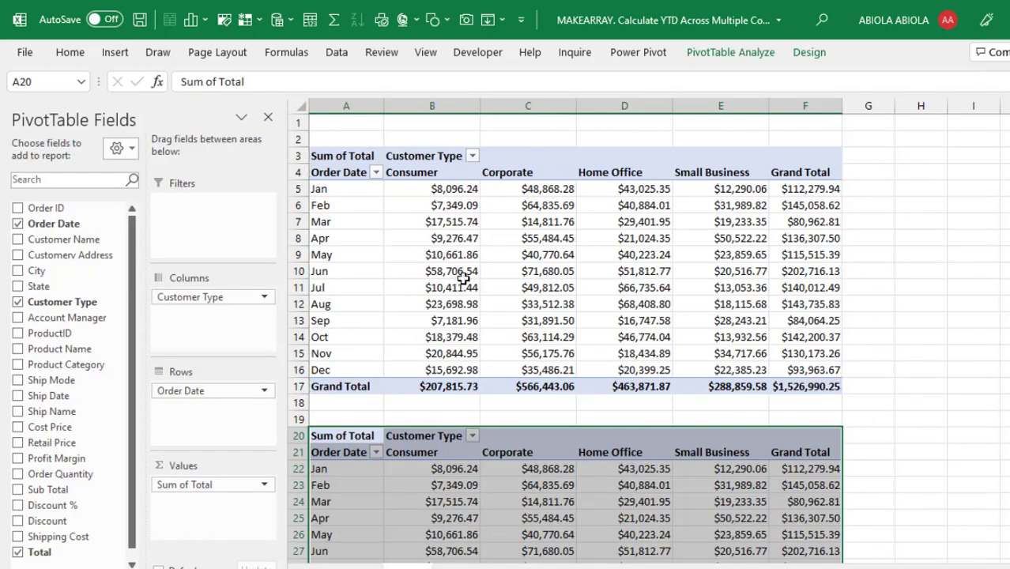
Step: Show the upper PivotTable's values as Running Total In with Order Date as the base field
left_click(531, 255)
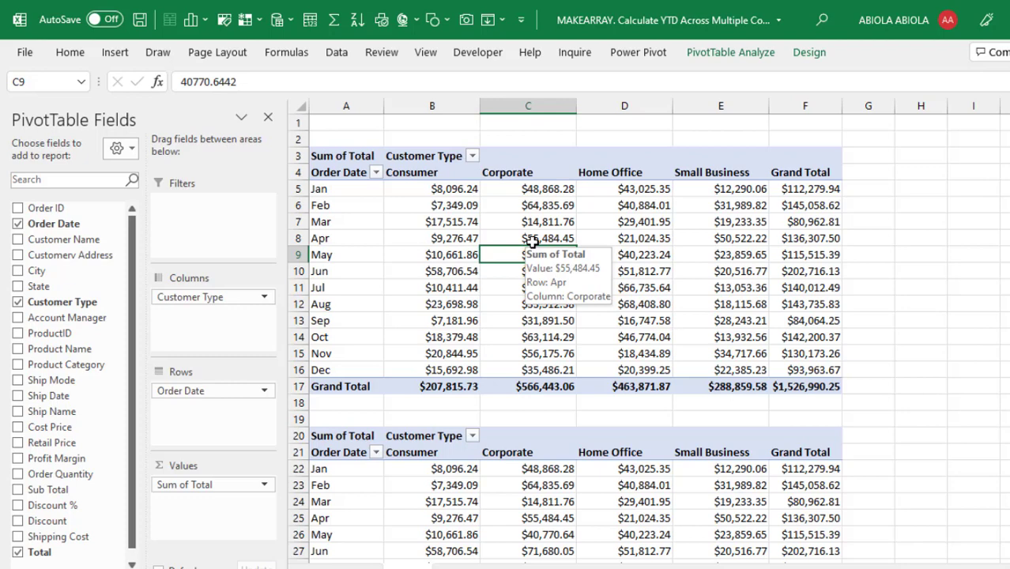
right_click(557, 222)
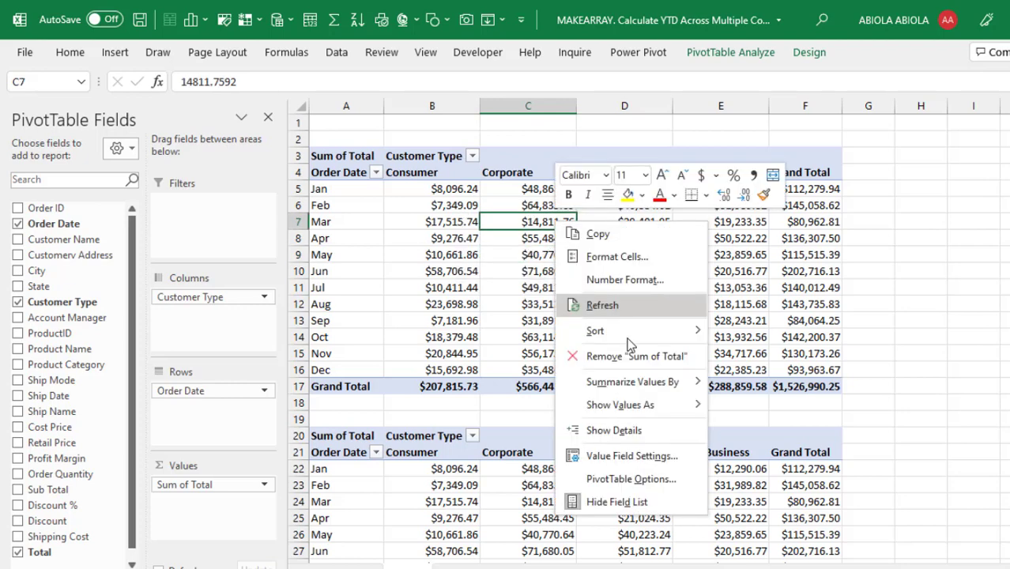
mouse_move(655, 404)
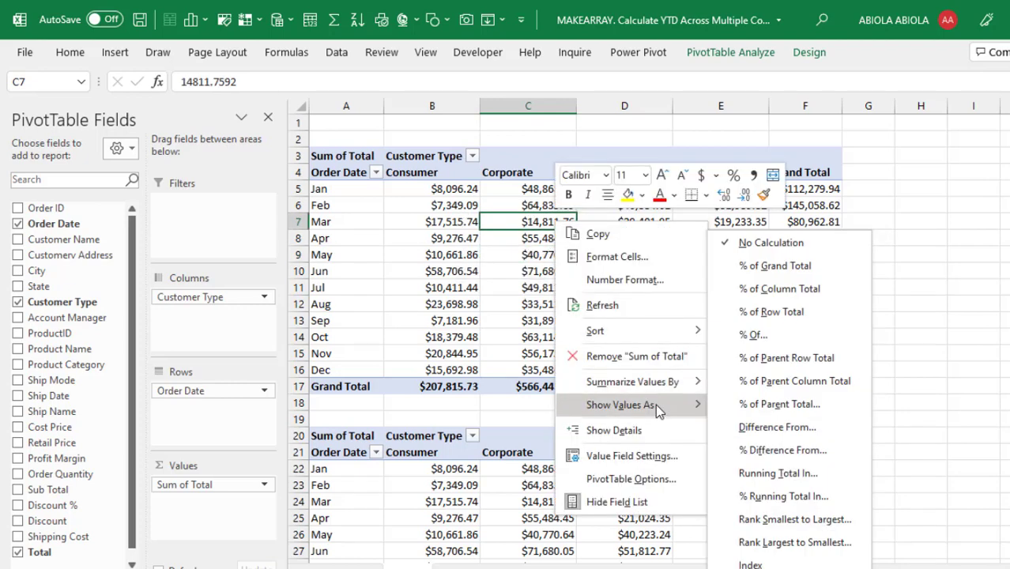
left_click(789, 473)
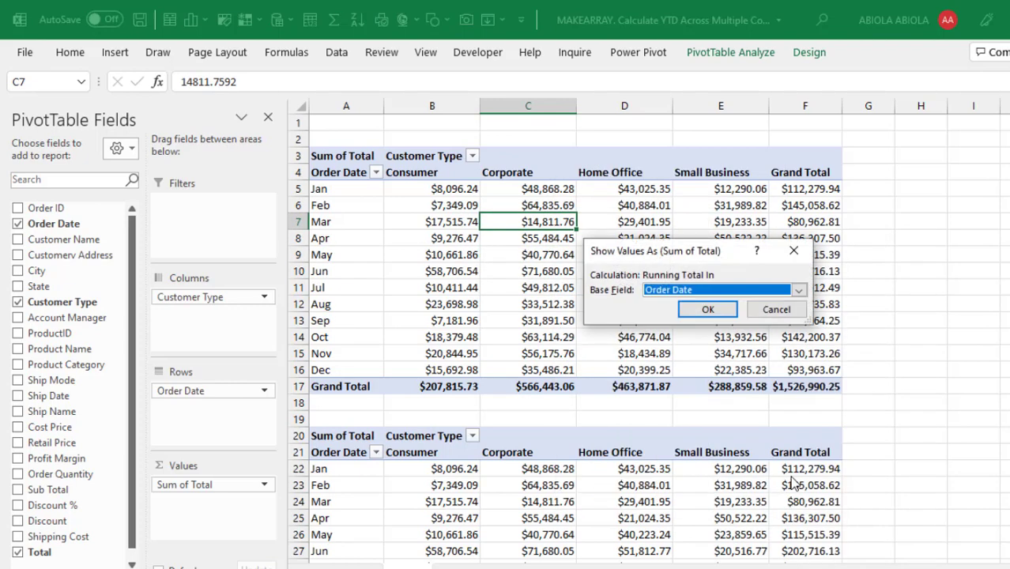
left_click(701, 310)
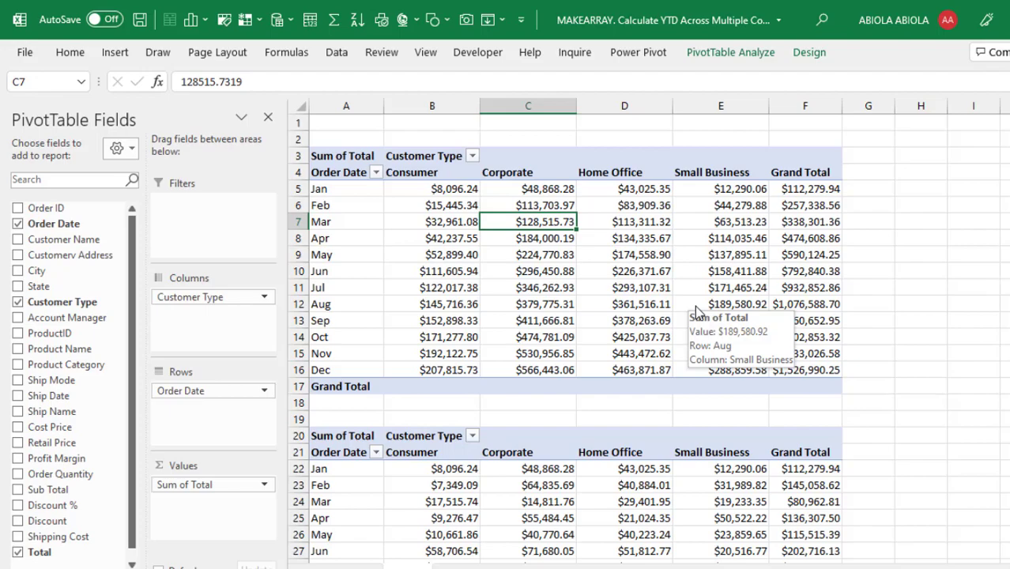
Step: Check sums of monthly Consumer and Small Business figures in the lower PivotTable against the running totals in the upper one
left_click(431, 468)
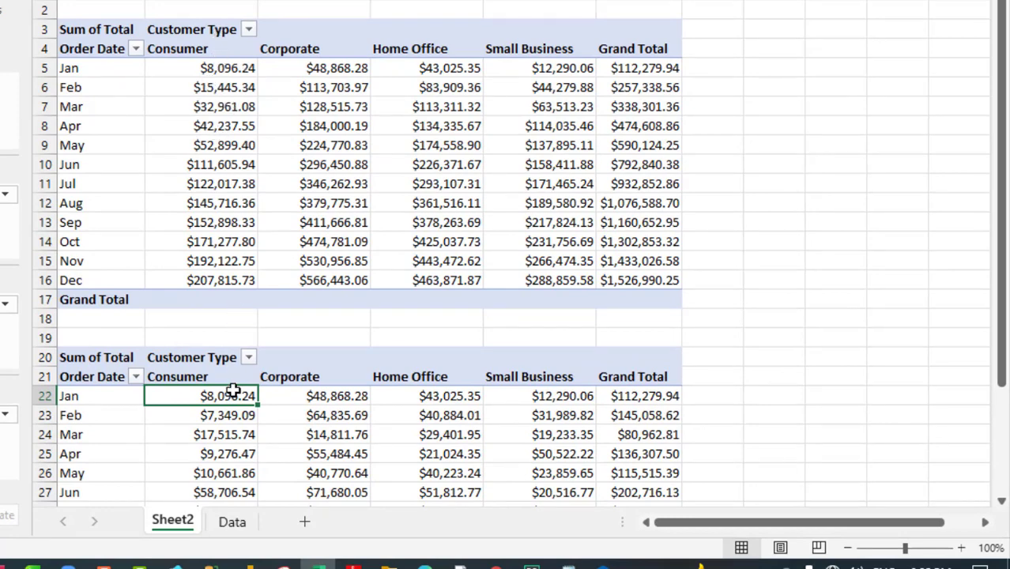
left_click(226, 415, "shift")
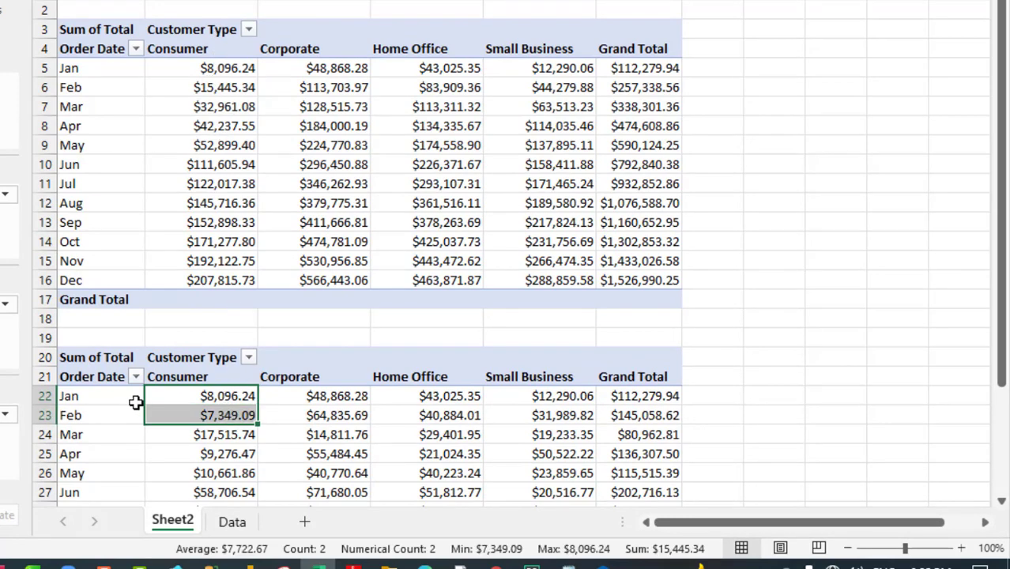
mouse_move(194, 399)
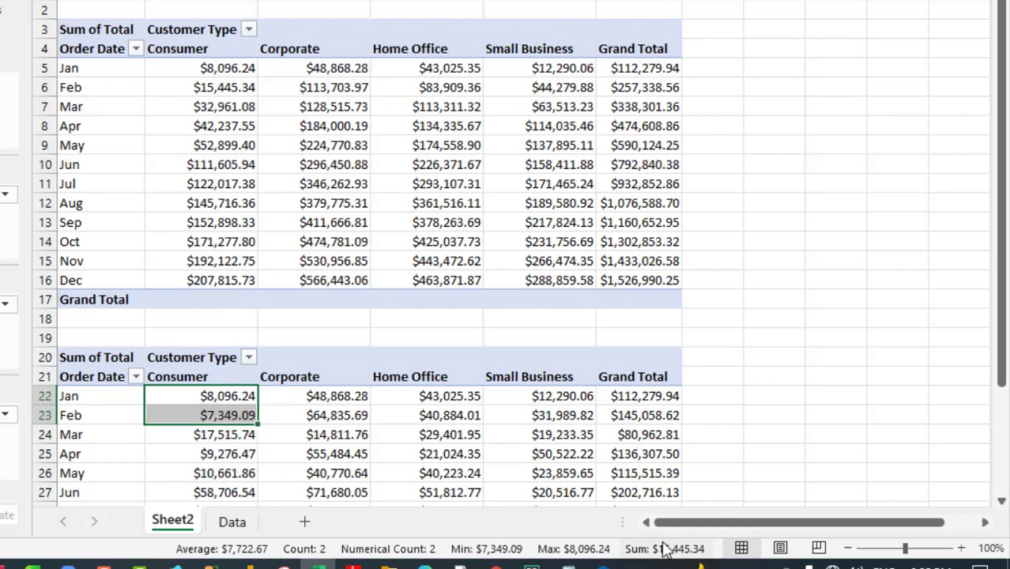
left_click(202, 90)
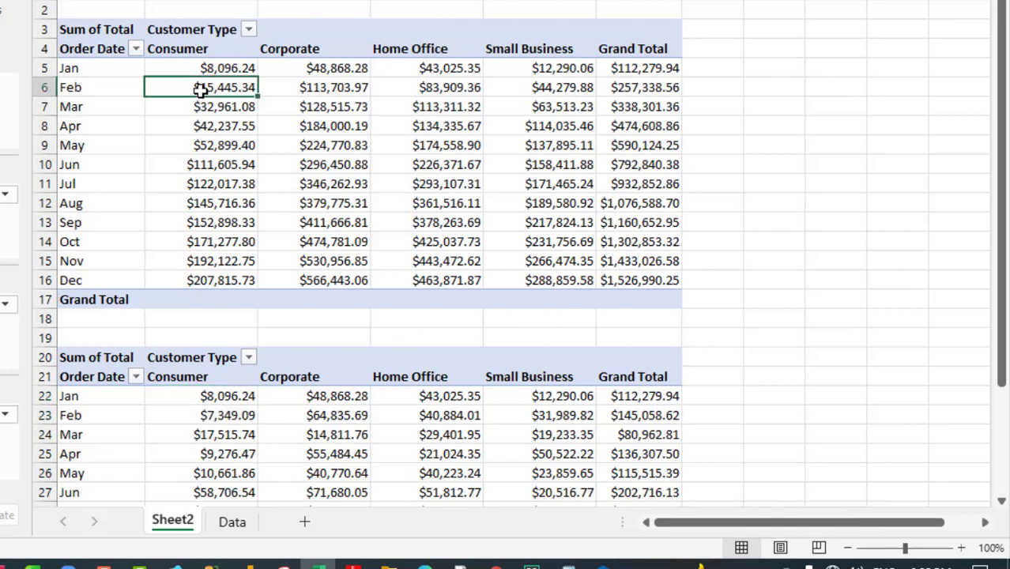
left_click(632, 396)
left_click_drag(632, 396, 629, 413)
left_click_drag(544, 395, 545, 492)
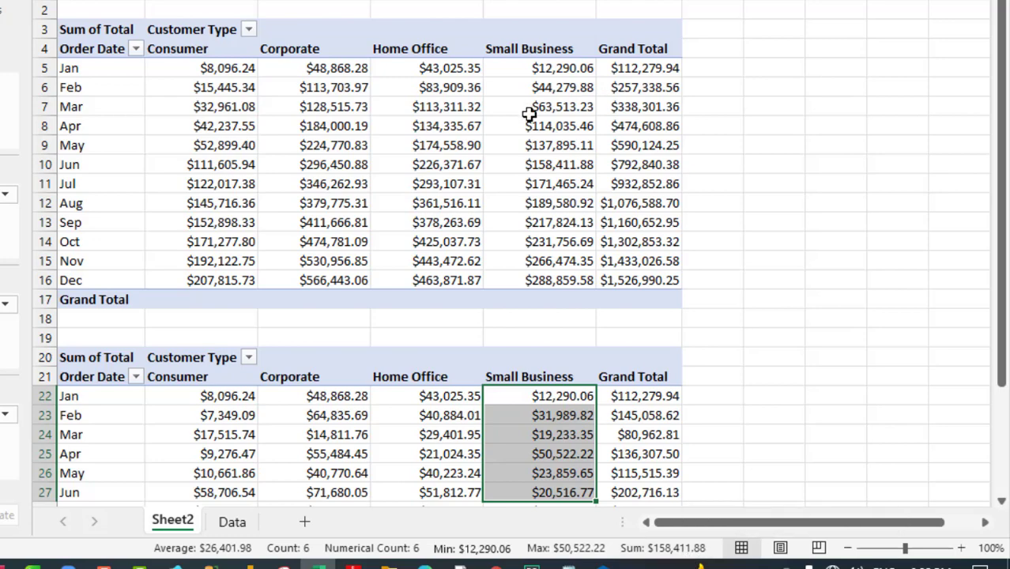
left_click(556, 163)
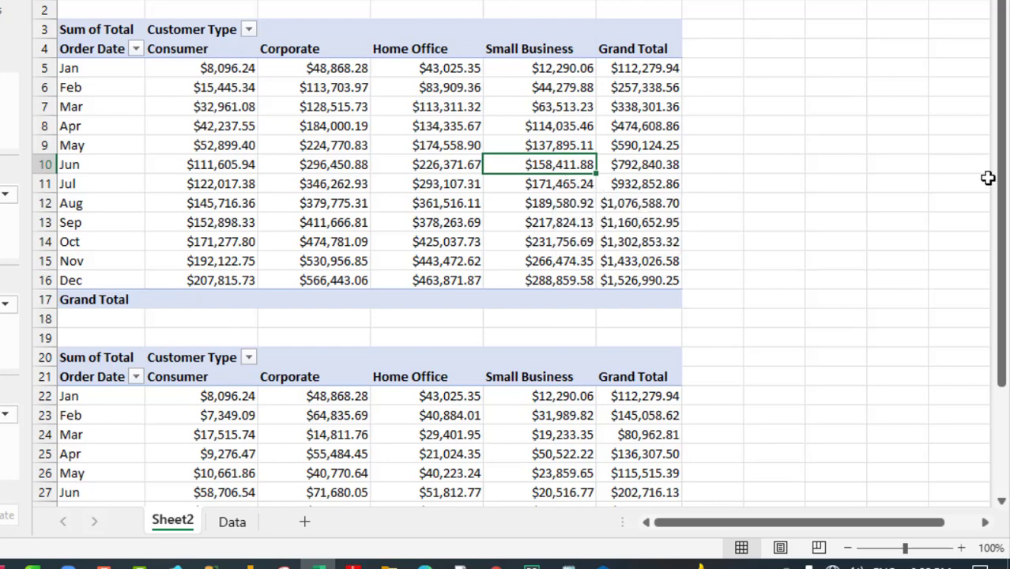
Step: Copy the entire lower PivotTable and paste it as plain values beside it, one blank column away from Grand Total
left_click_drag(1000, 175, 1000, 178)
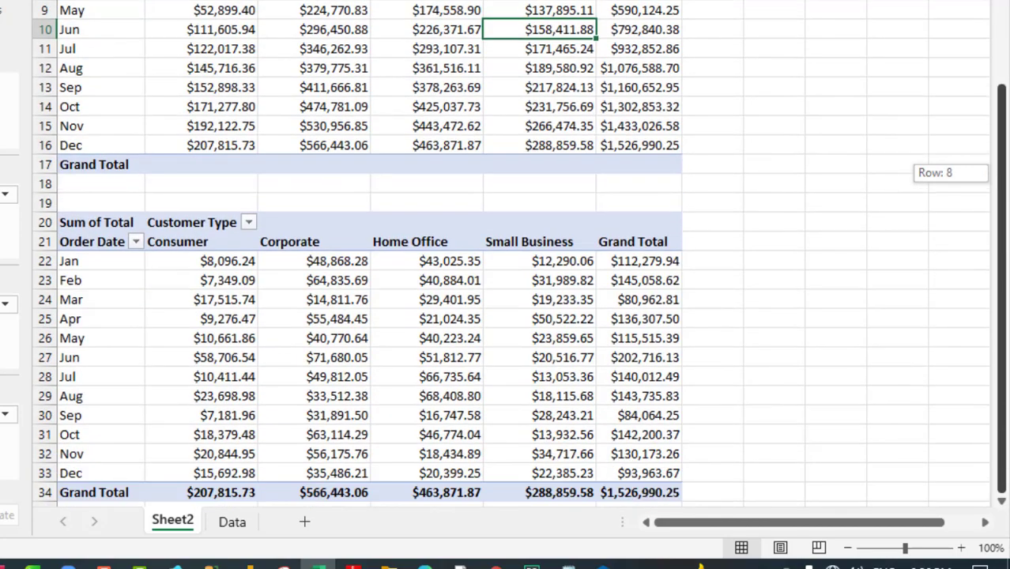
left_click(291, 306)
key("ctrl+a")
key("ctrl+c")
left_click(783, 224)
scroll(783, 224, "right", 3)
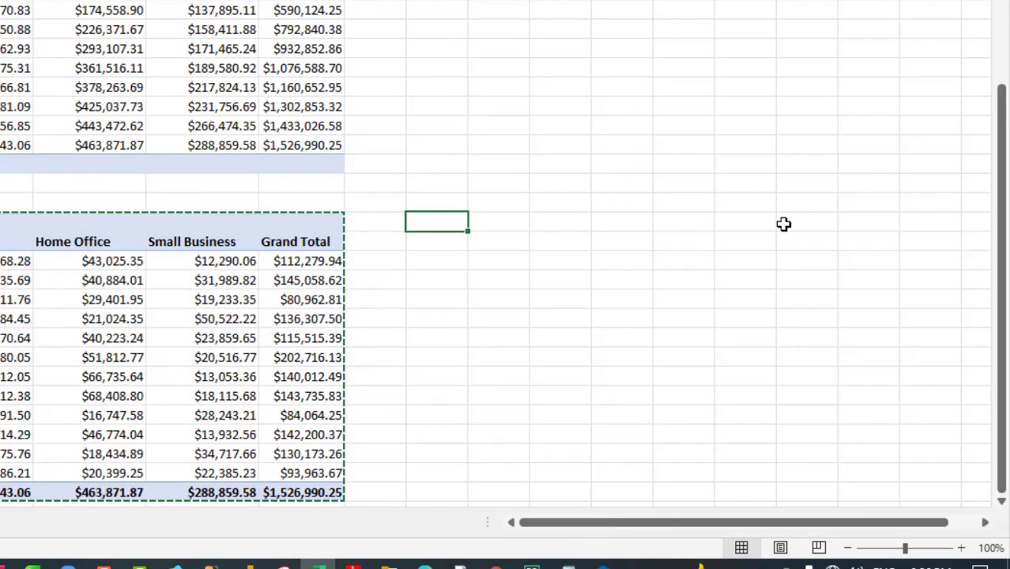
key("ctrl+v")
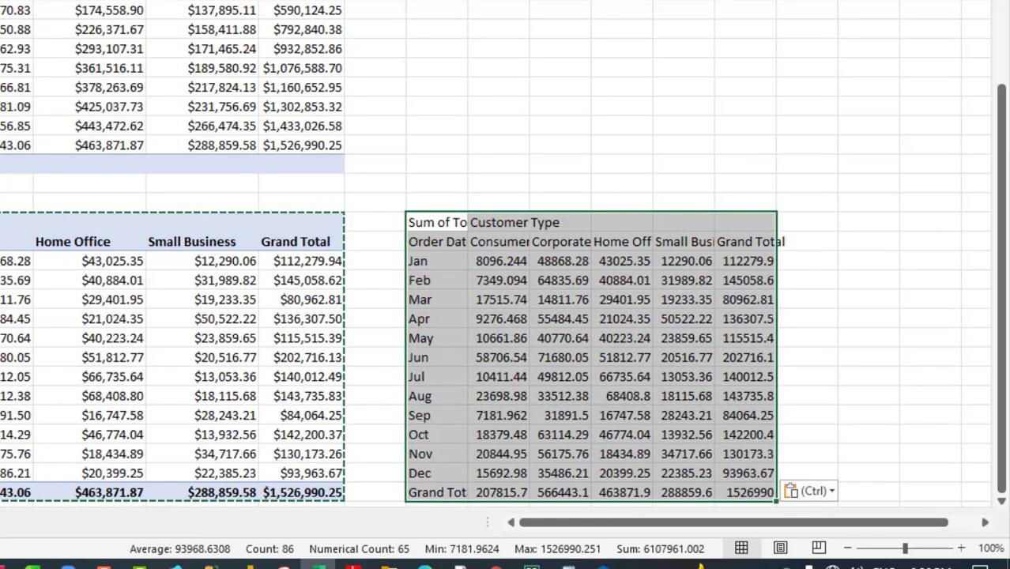
Step: Widen the columns of the pasted table evenly so all headings and figures fit
key("ctrl+space")
key("shift+Right")
left_click(751, 253)
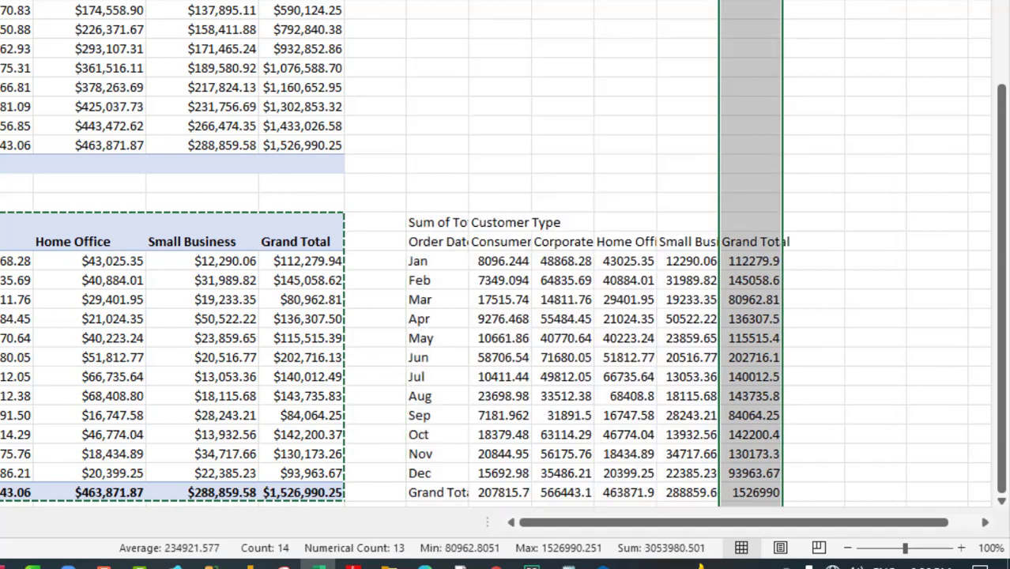
left_click_drag(435, 2, 816, 2)
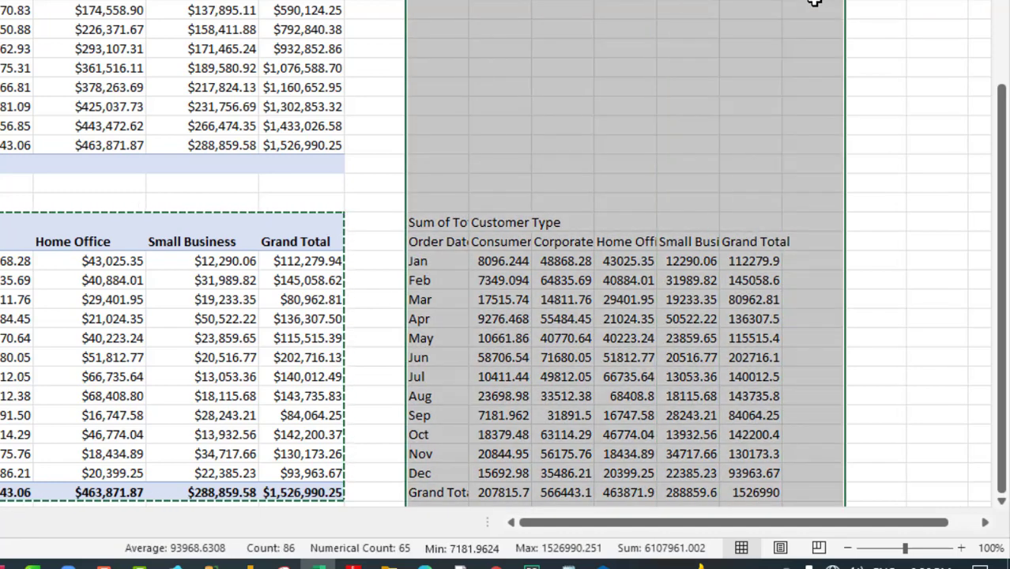
double_click(830, 1)
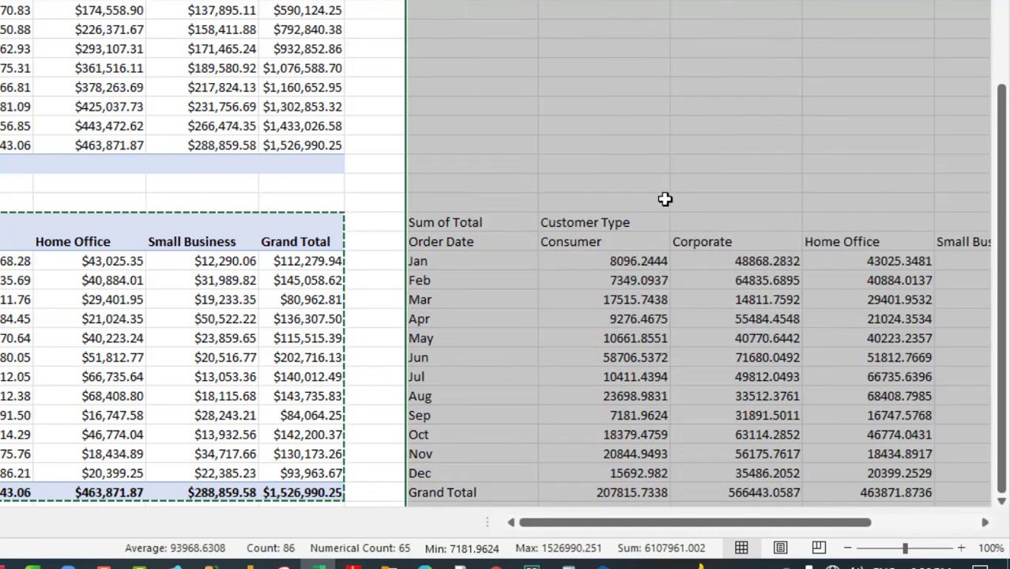
Step: Clear the Sum of Total and Customer Type labels and all figures from the pasted table, leaving only the row and column headings
left_click_drag(507, 217, 659, 201)
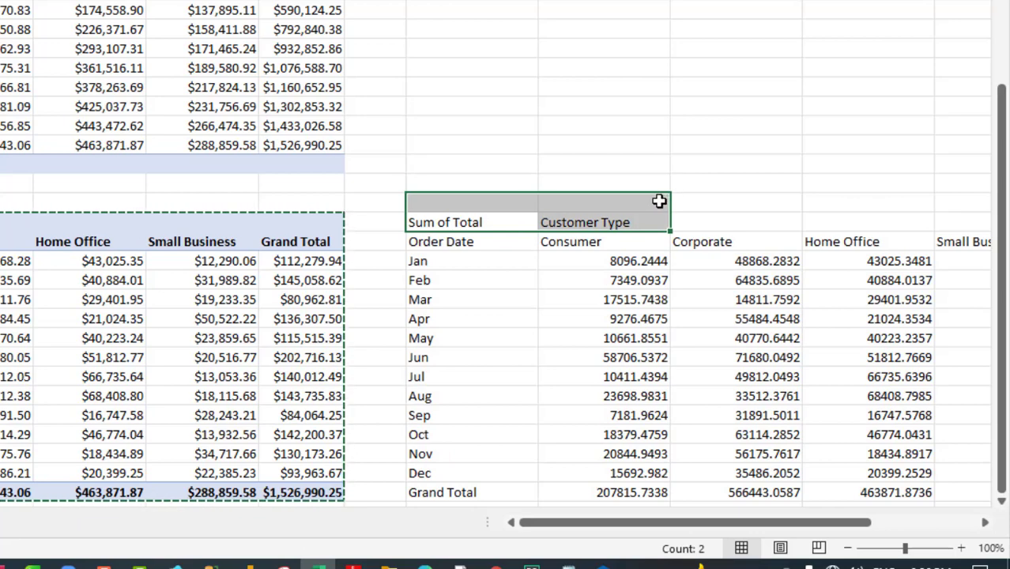
key("Delete")
left_click(624, 259)
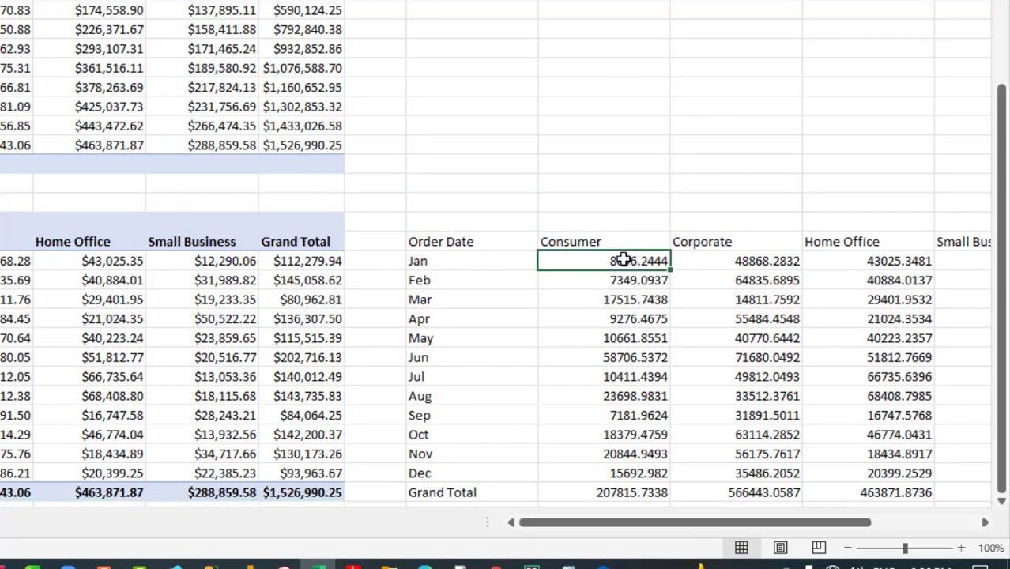
key("ctrl+shift+Right")
key("ctrl+shift+Down")
key("Delete")
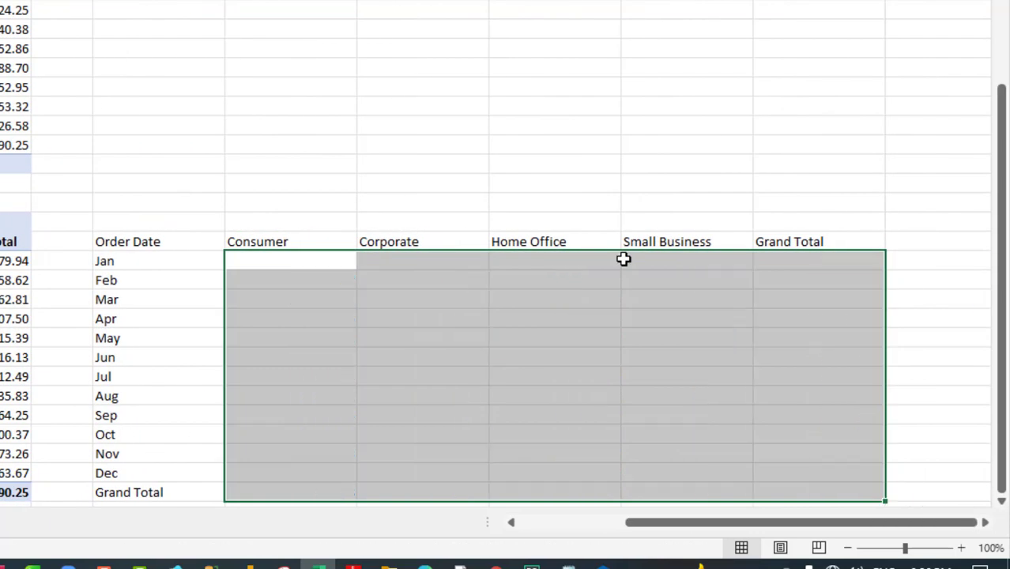
left_click(330, 264)
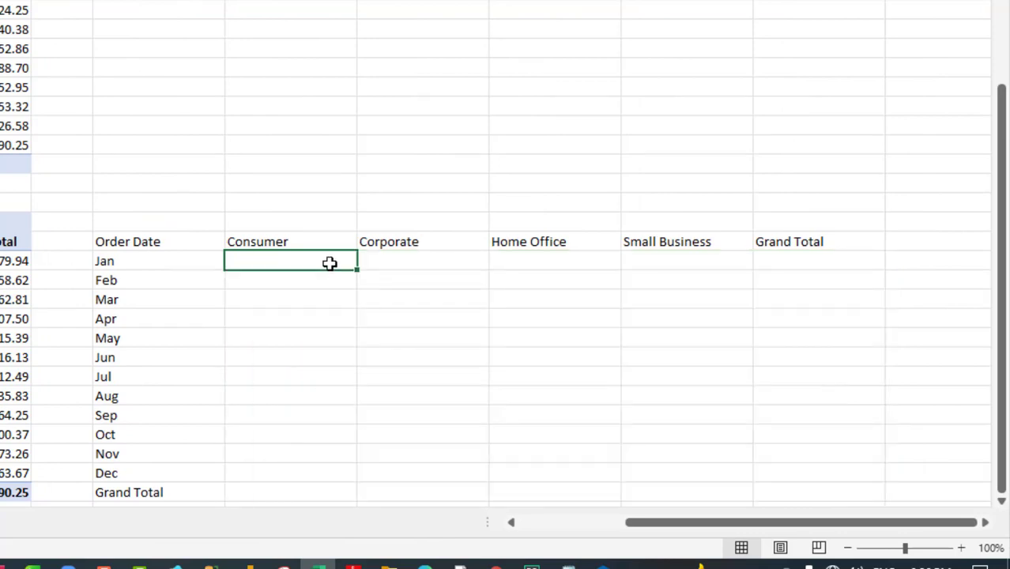
Step: Start a MAKEARRAY formula in the Jan Consumer cell of the blank table, with ROWS(B22:E33) as its rows argument
type("=mak")
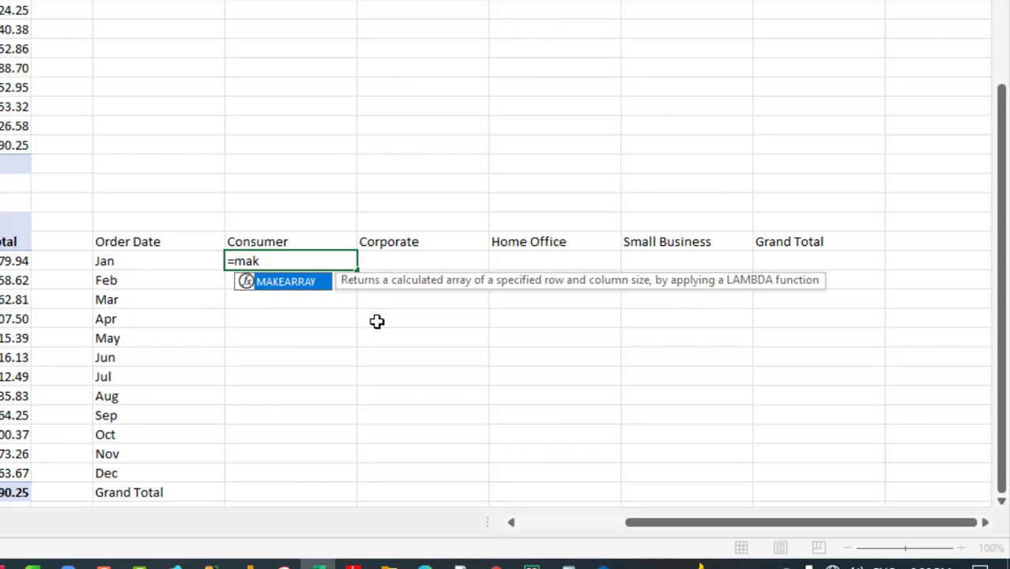
key("Tab")
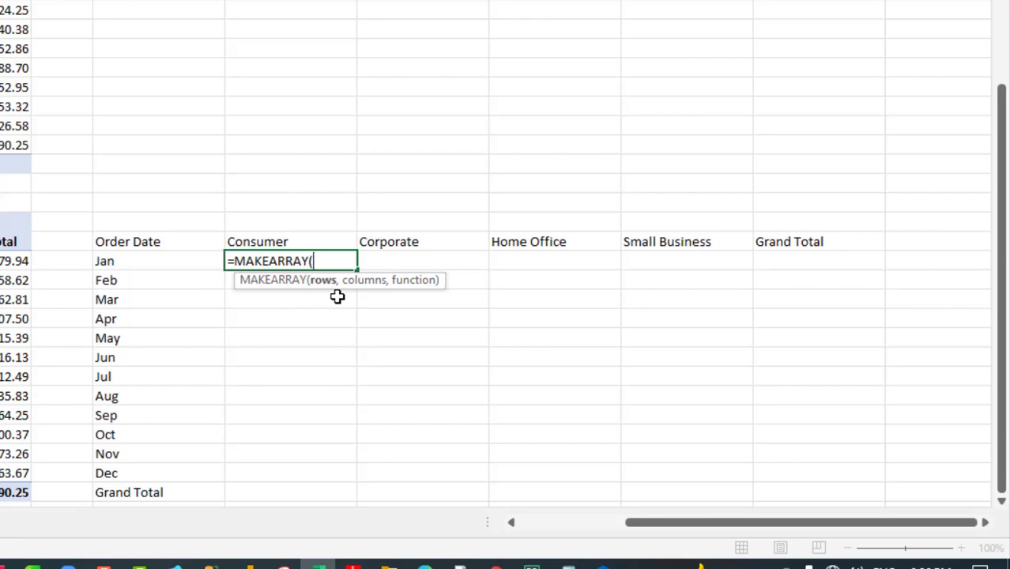
type("rows")
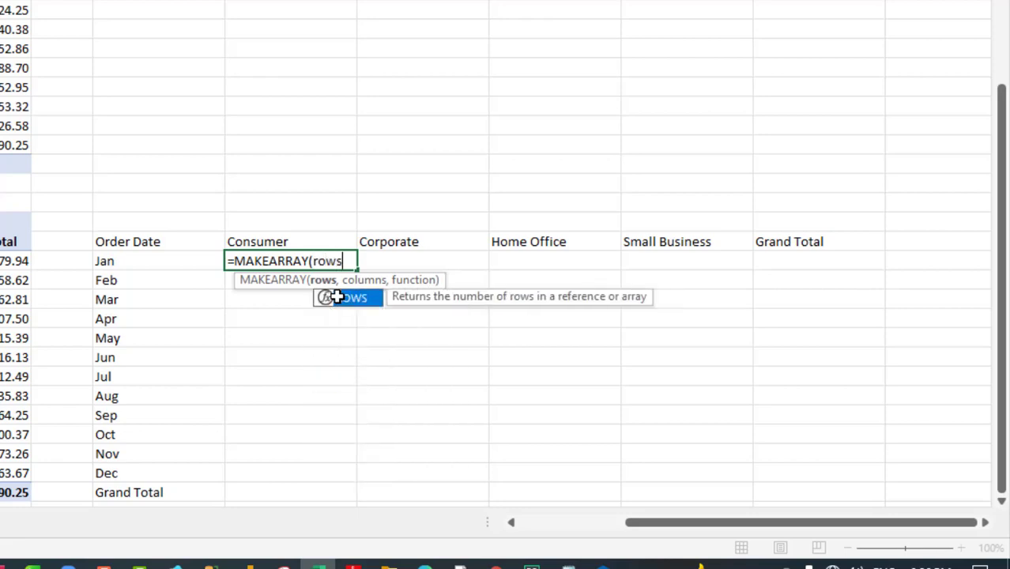
key("Tab")
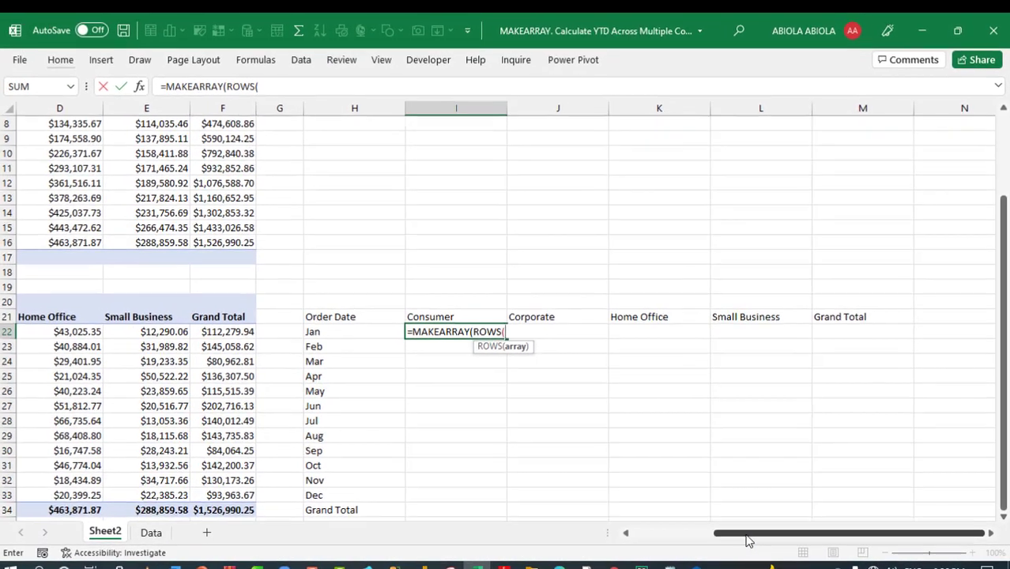
left_click_drag(703, 523, 473, 529)
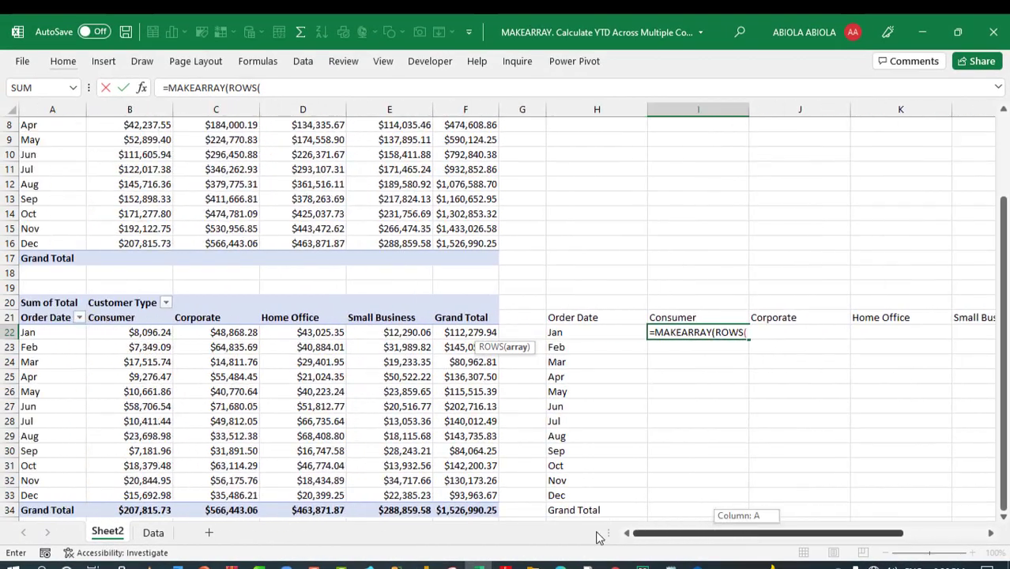
left_click_drag(135, 333, 464, 493)
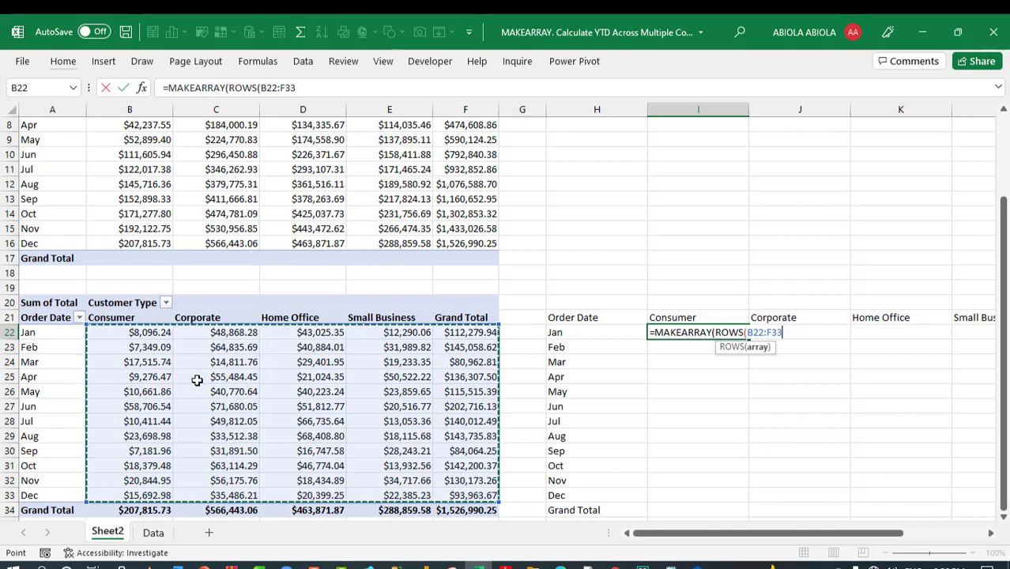
left_click_drag(136, 332, 381, 498)
type("),")
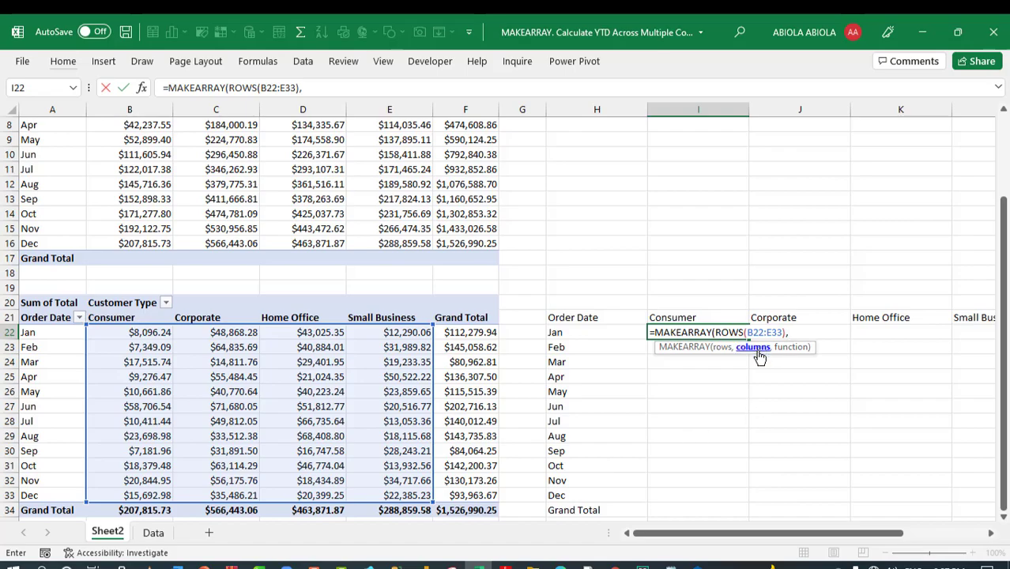
Step: Enter COLUMN(B22:E33) as the columns argument of the MAKEARRAY formula
type("column")
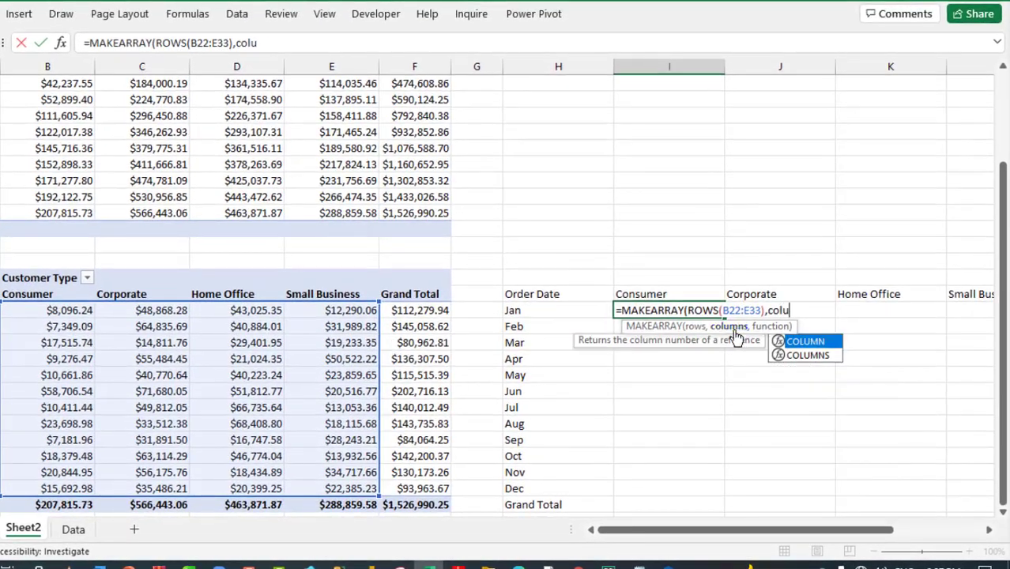
key("Tab")
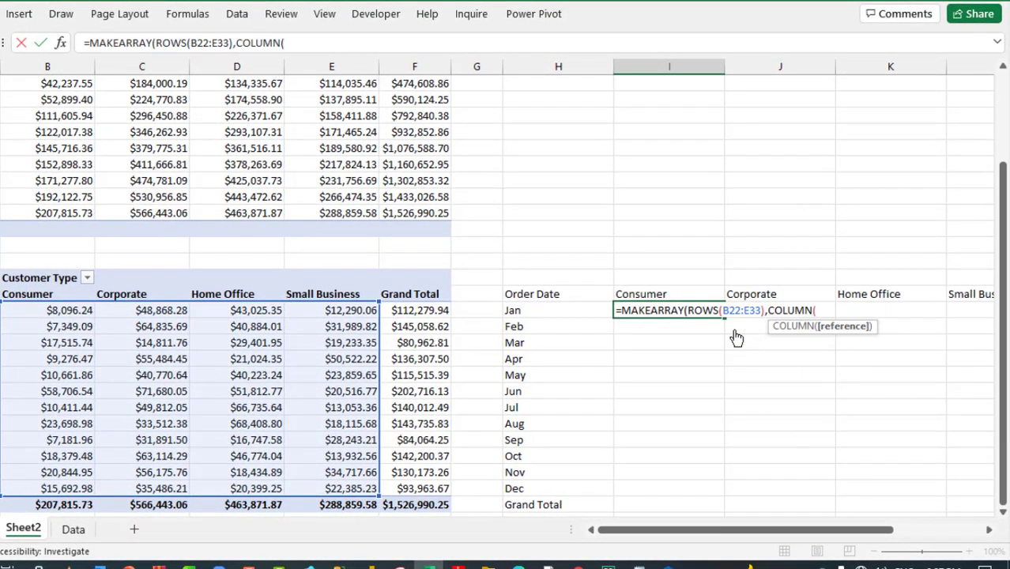
left_click_drag(49, 310, 361, 488)
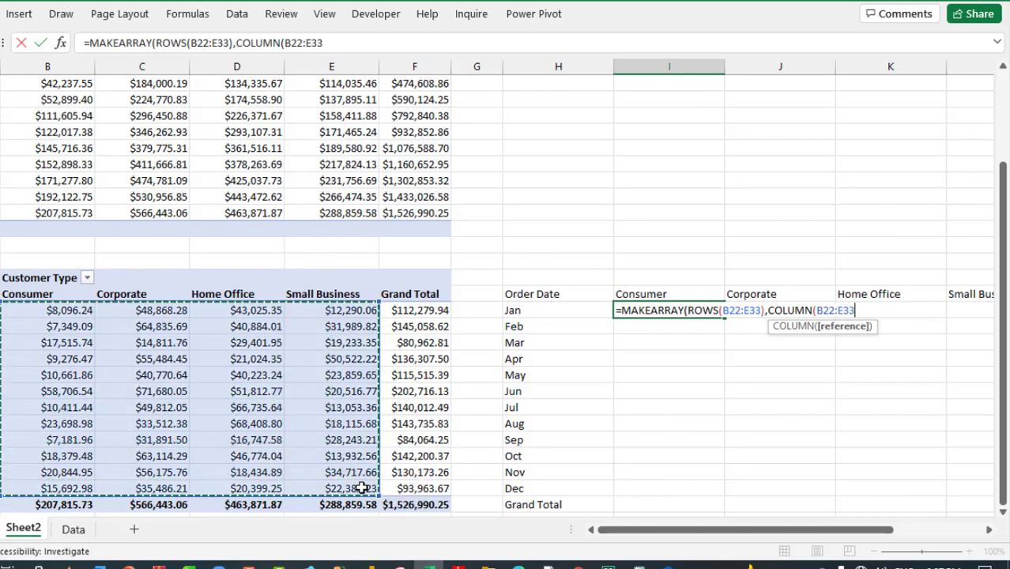
type(")")
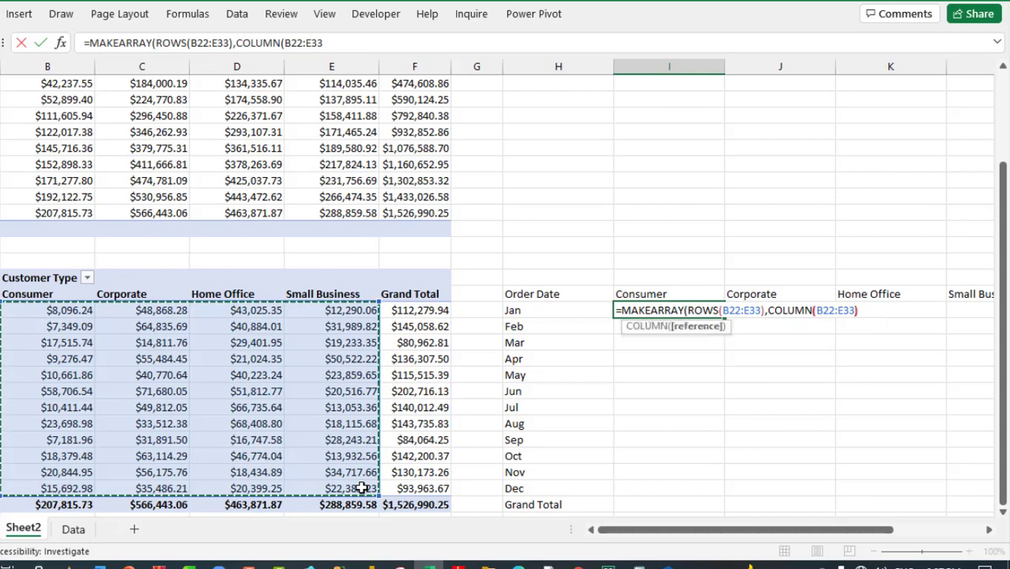
Step: Evaluate the rows and columns arguments of MAKEARRAY in place, restoring each expression after checking its result
left_click(696, 332)
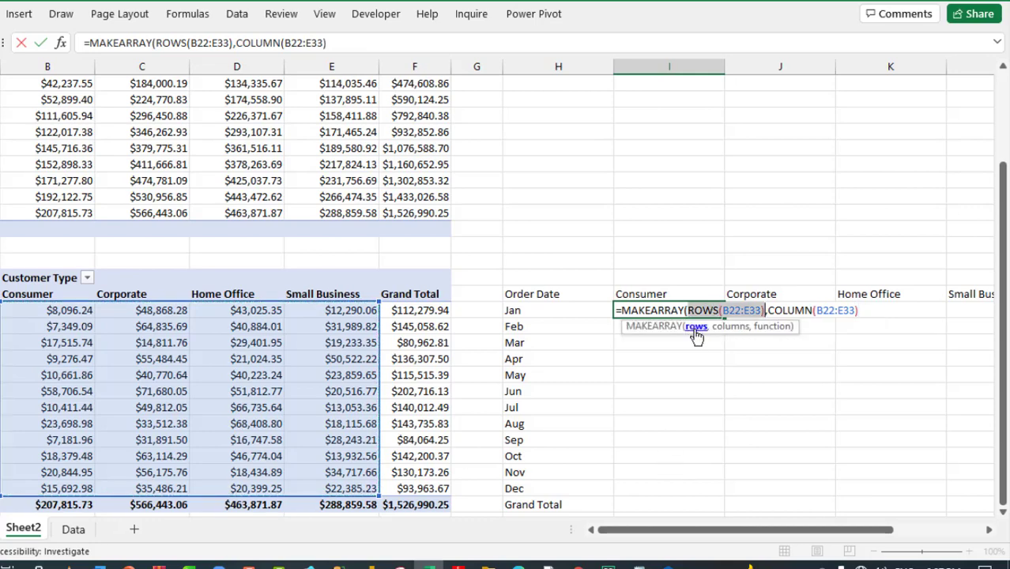
type("12")
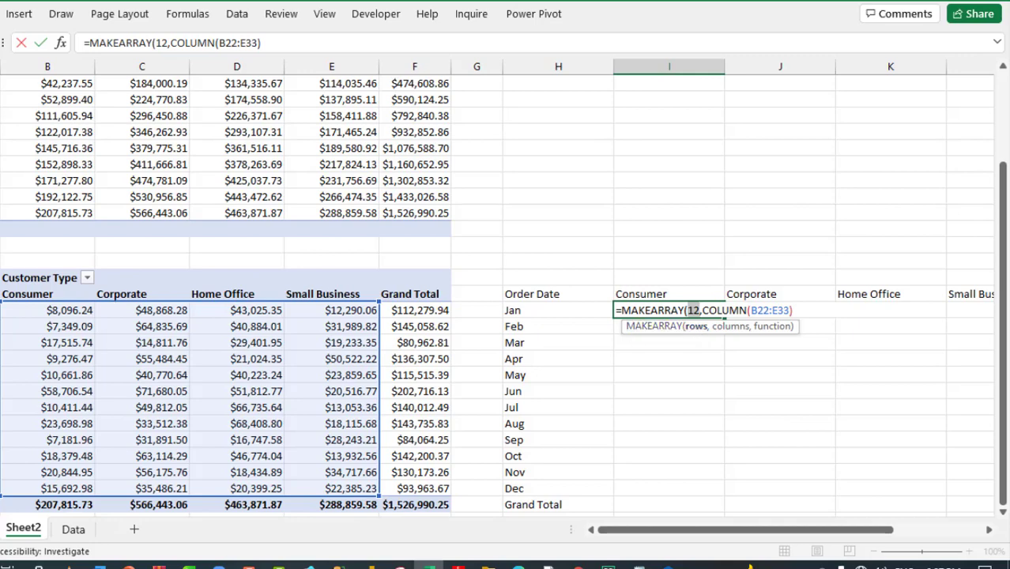
key("ctrl+z")
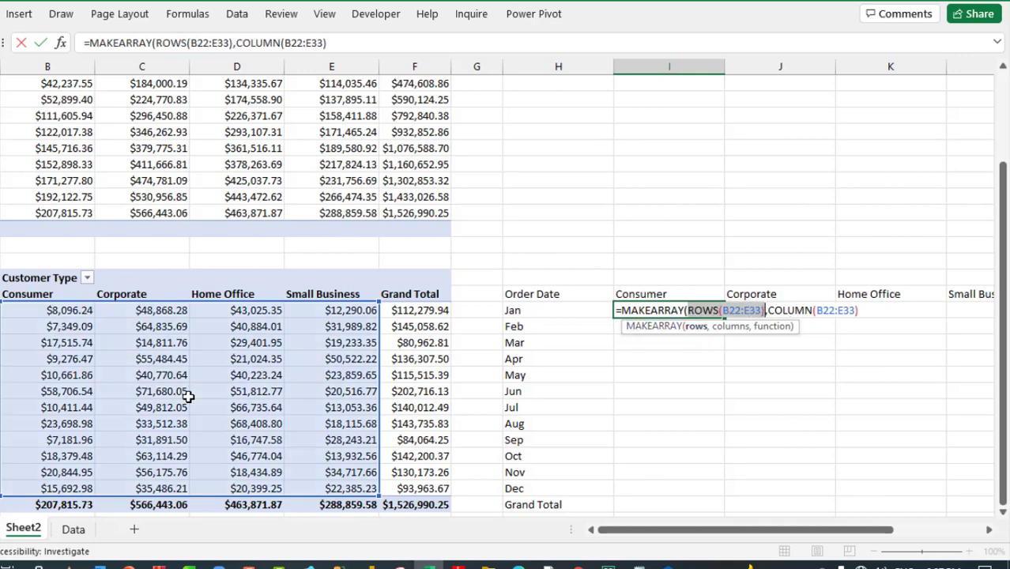
left_click(739, 328)
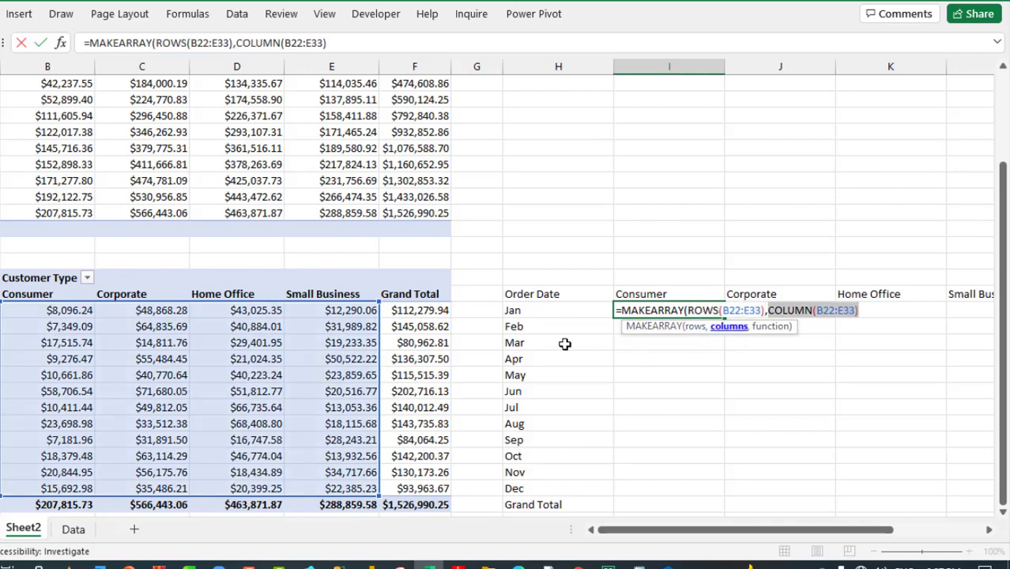
key("F9")
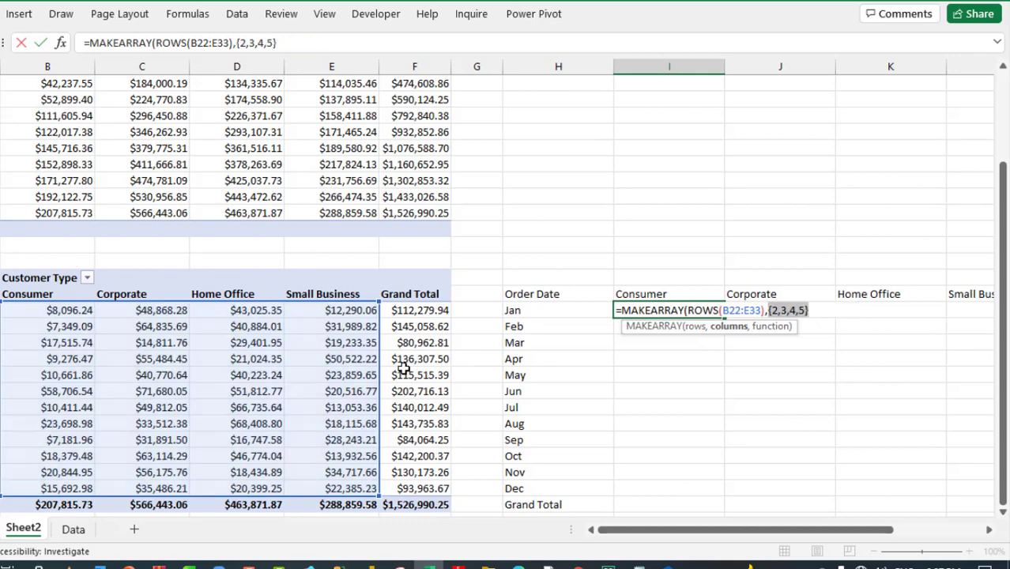
key("ctrl+z")
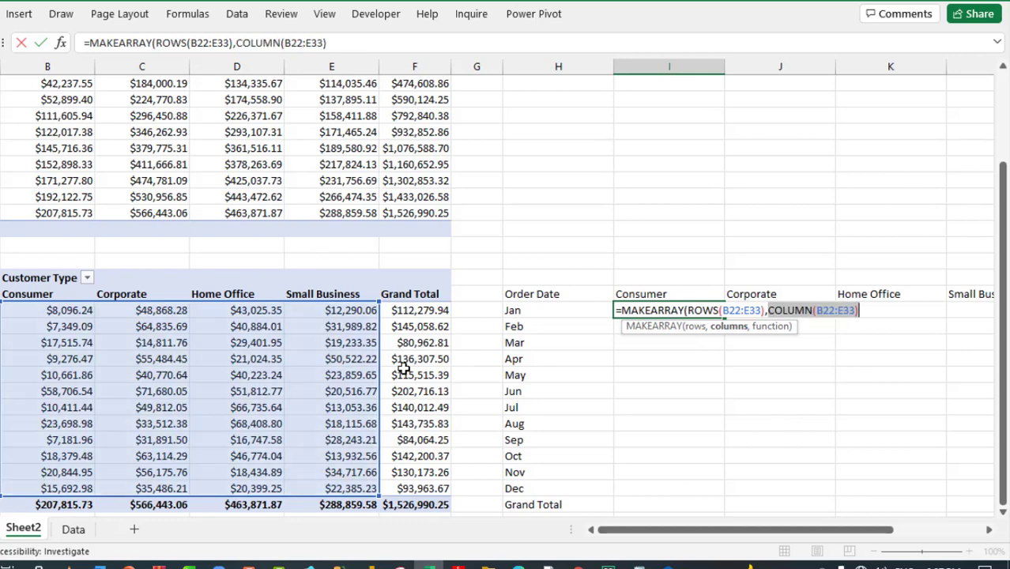
Step: Correct COLUMN to COLUMNS in the columns argument, evaluate it in place and restore the expression
left_click(812, 311)
type("s")
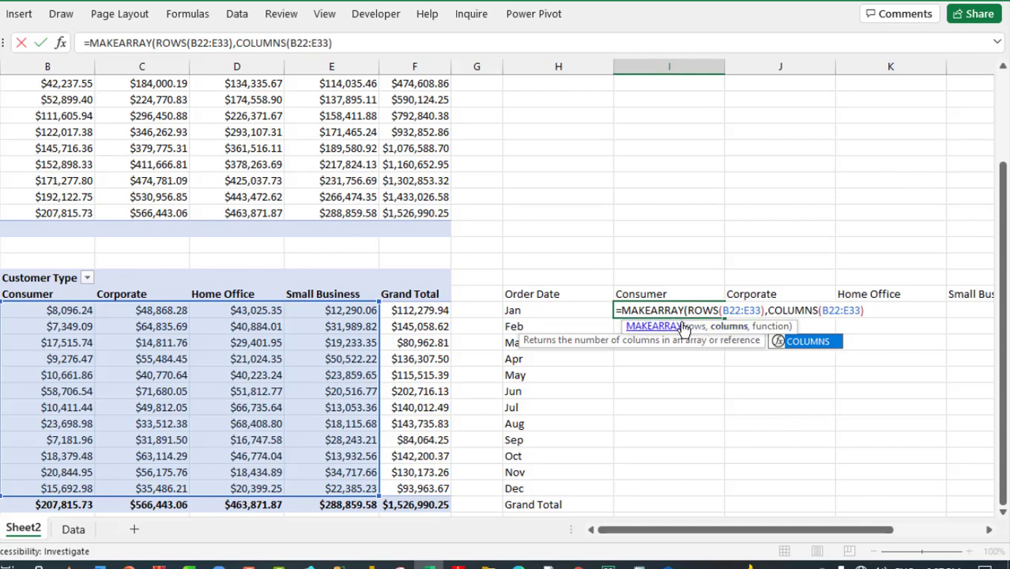
left_click(726, 327)
type("4")
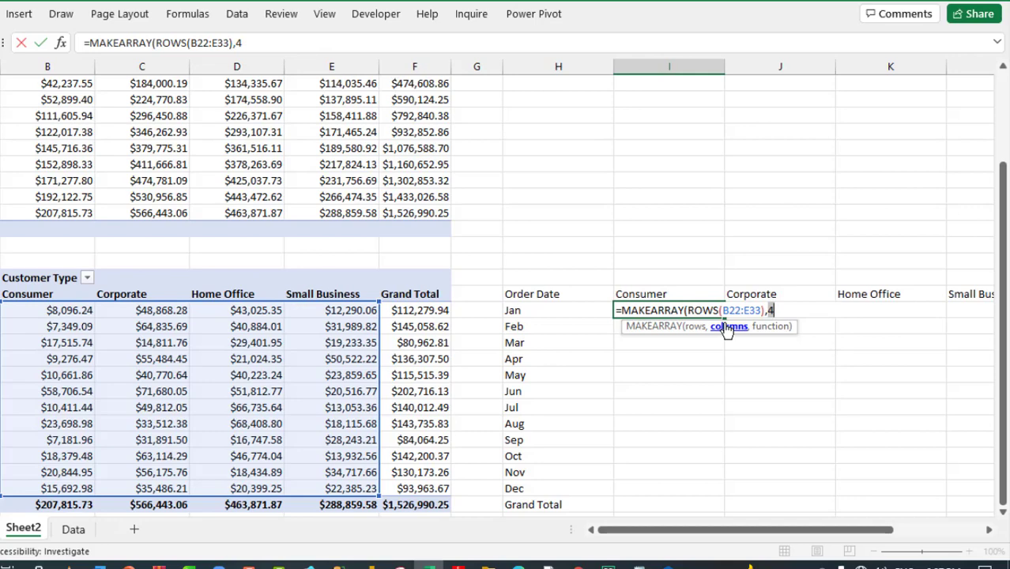
key("ctrl+z")
left_click(878, 312)
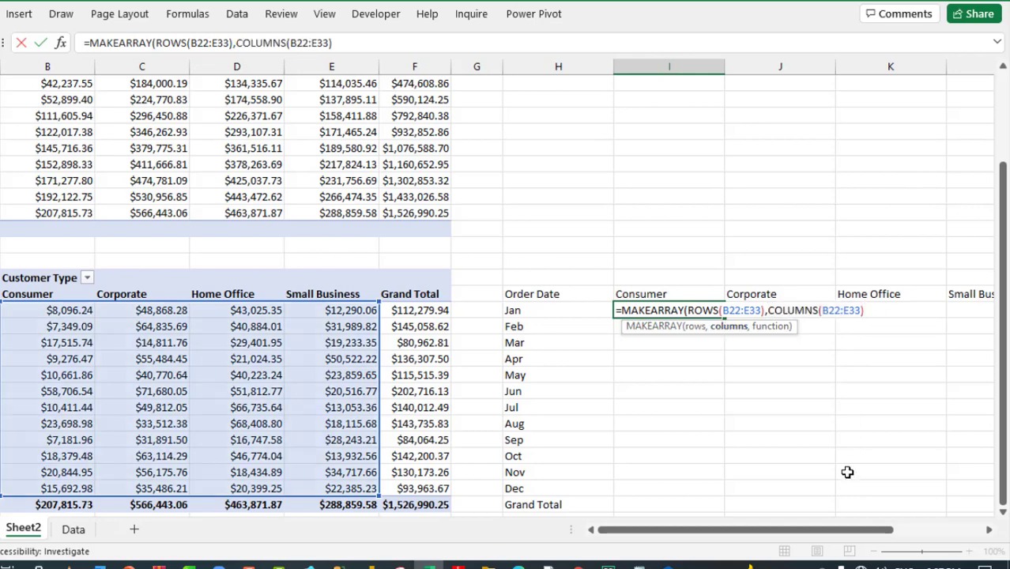
Step: Add a LAMBDA as MAKEARRAY's function argument, with the parameters myRow and myColumn
left_click_drag(857, 533, 946, 532)
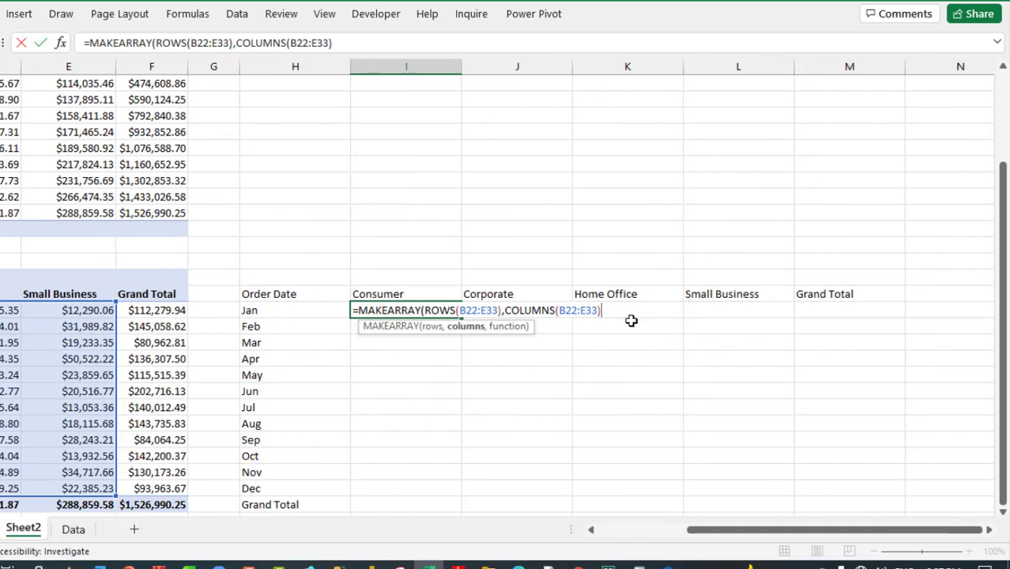
type(",")
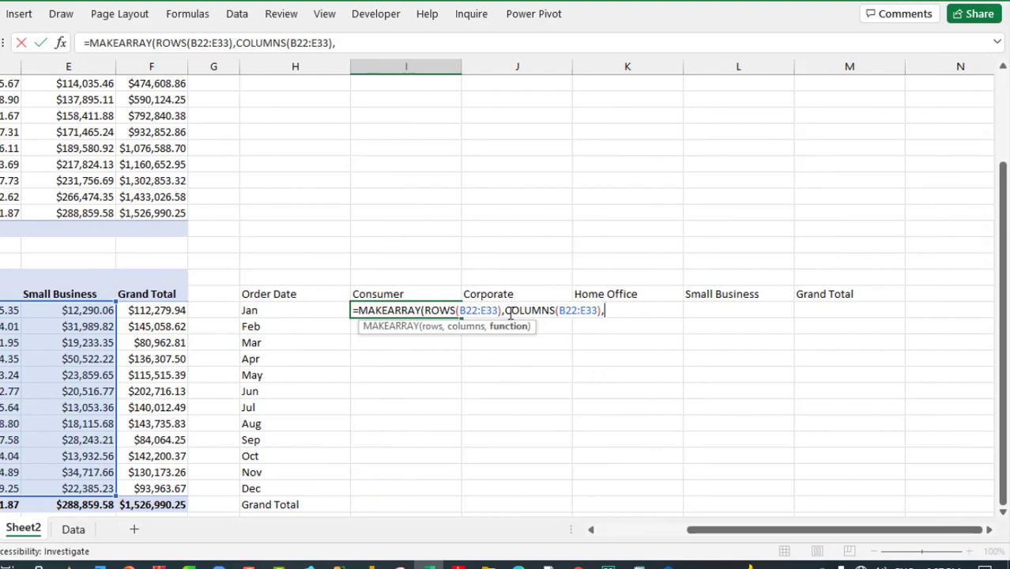
type("lam")
key("Tab")
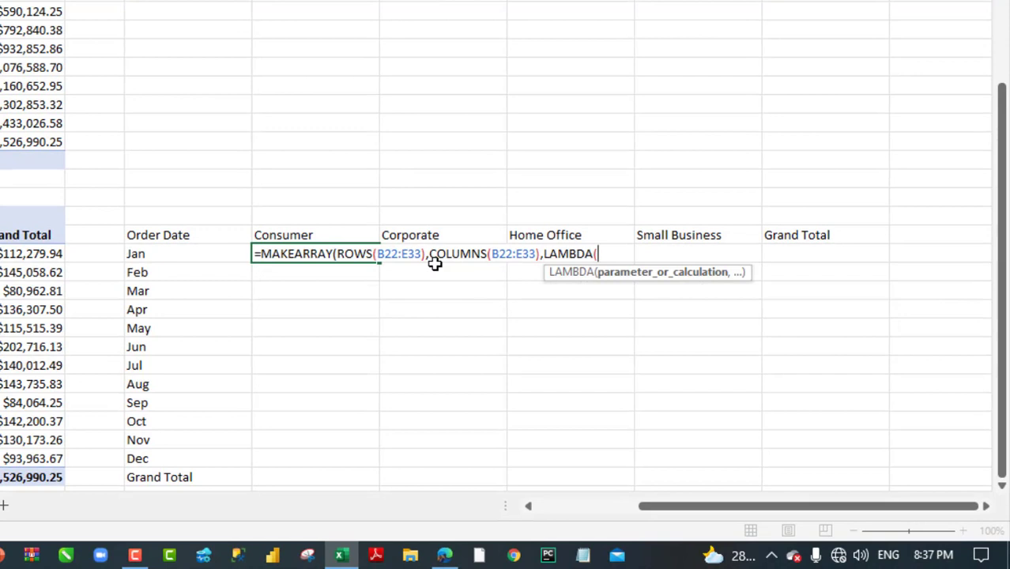
type("myRow,")
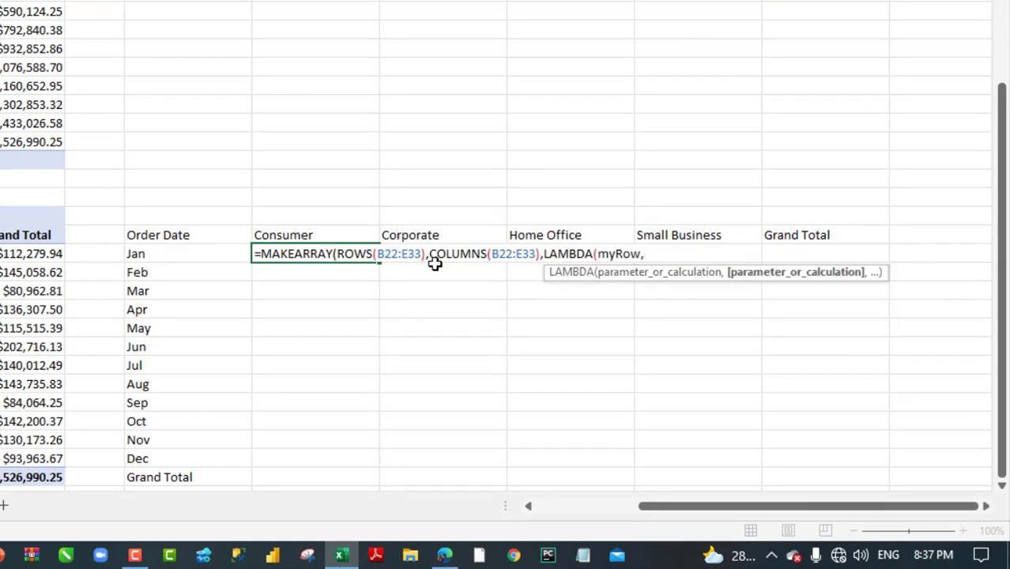
type("myColumn,")
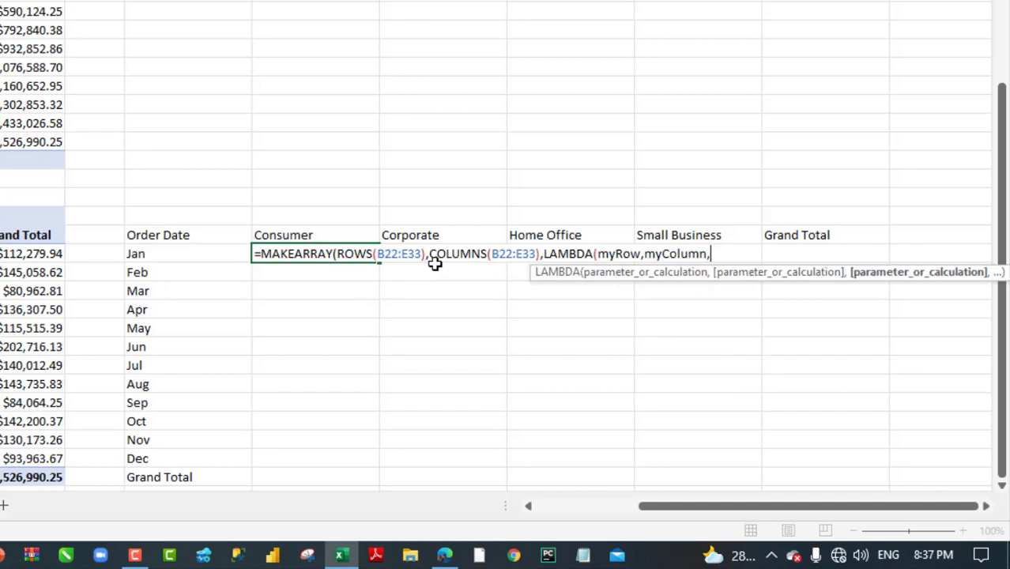
Step: Begin the LAMBDA calculation with INDEX(SCAN(0,INDEX(B22:E34,0,myColumn), scanning the current column from an initial value of 0
type("ind")
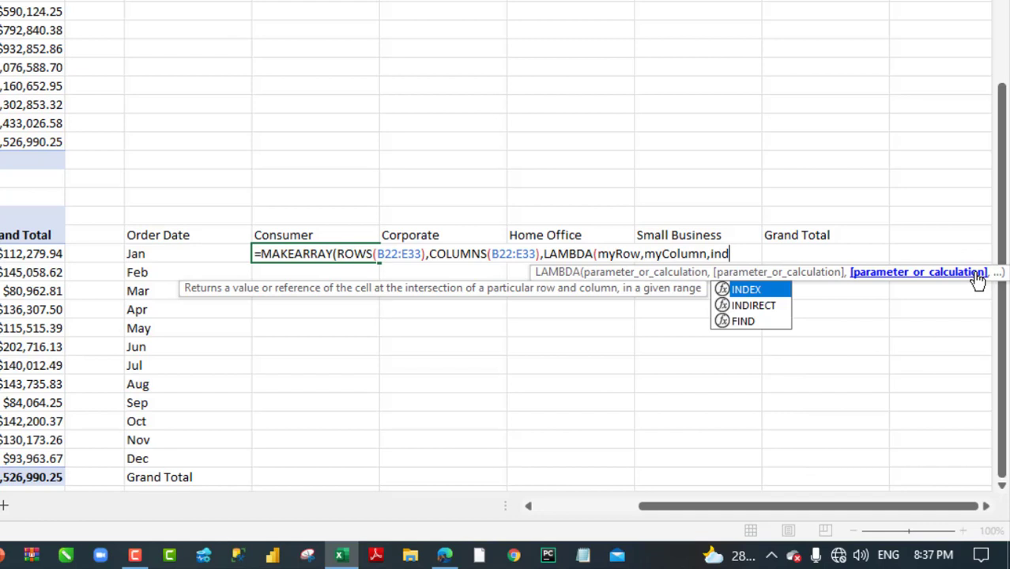
key("Tab")
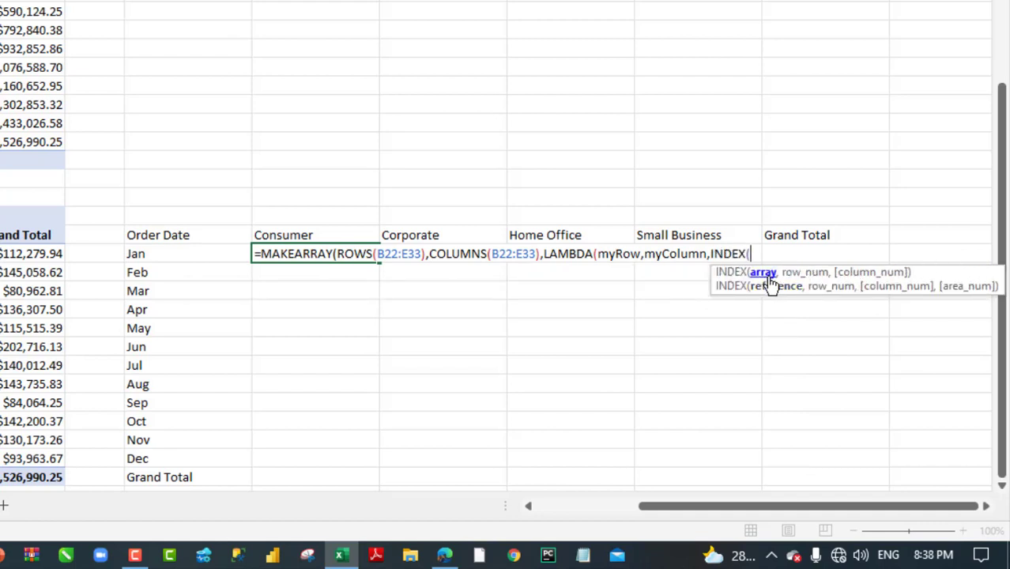
type("sc")
key("Tab")
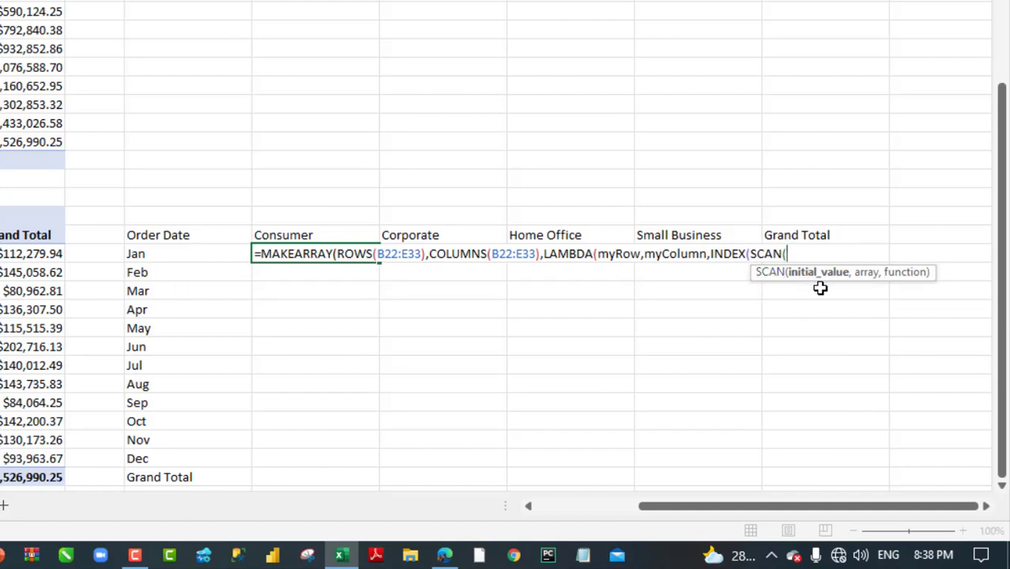
type("0,INDEX(")
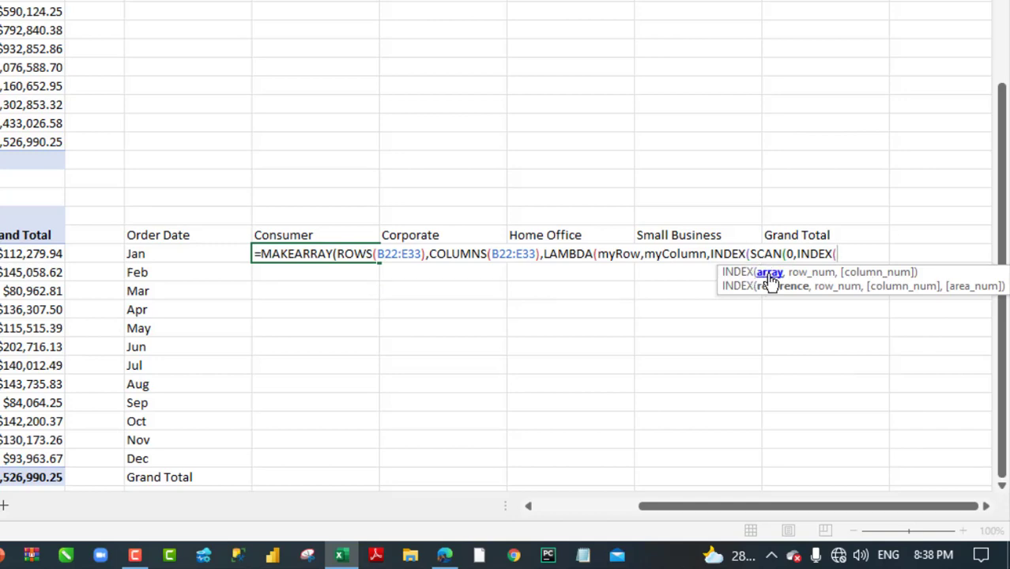
left_click_drag(743, 510, 237, 509)
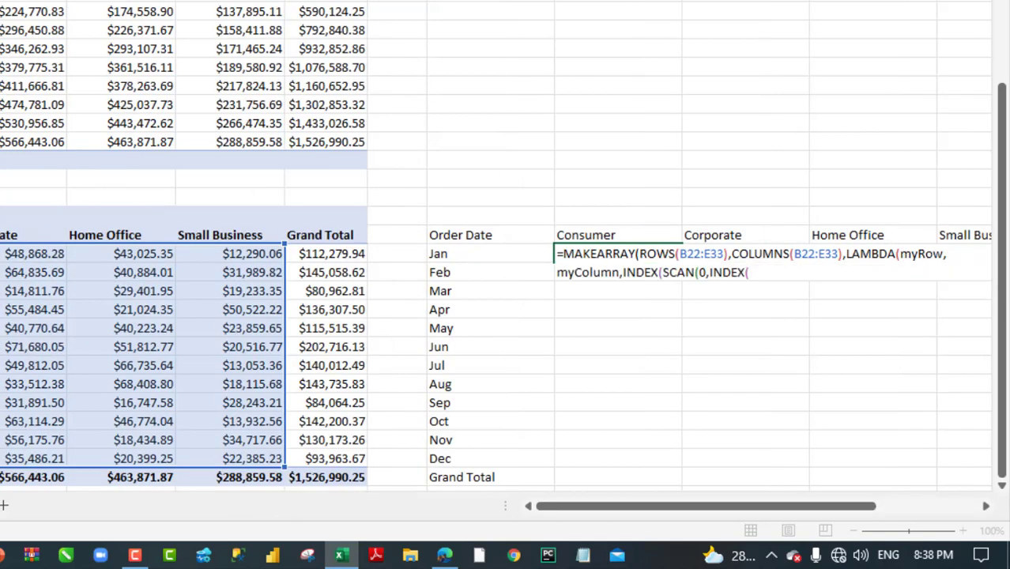
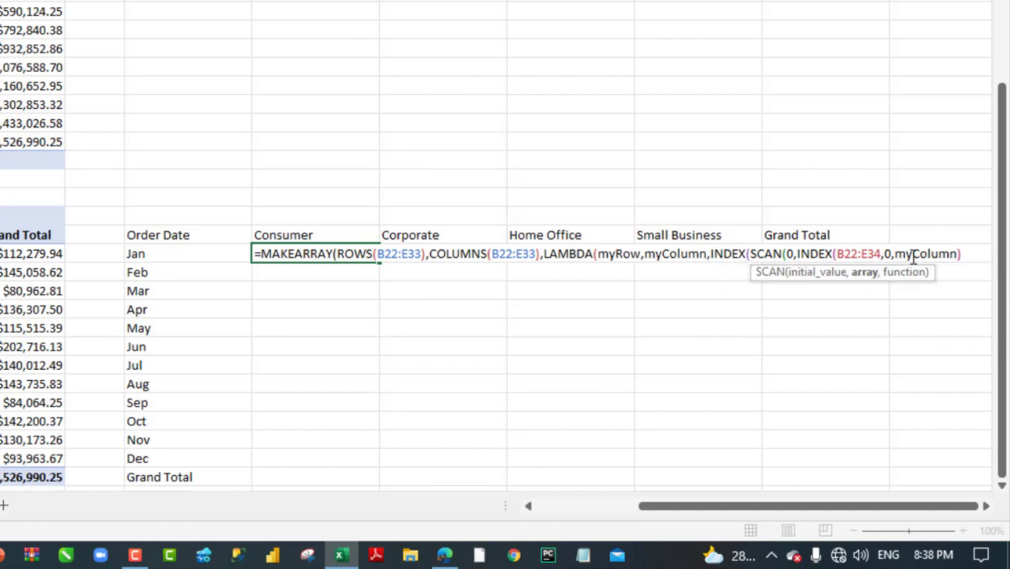
Step: Add LAMBDA(a,v,a+v) as SCAN's function argument and close the SCAN function
type(",")
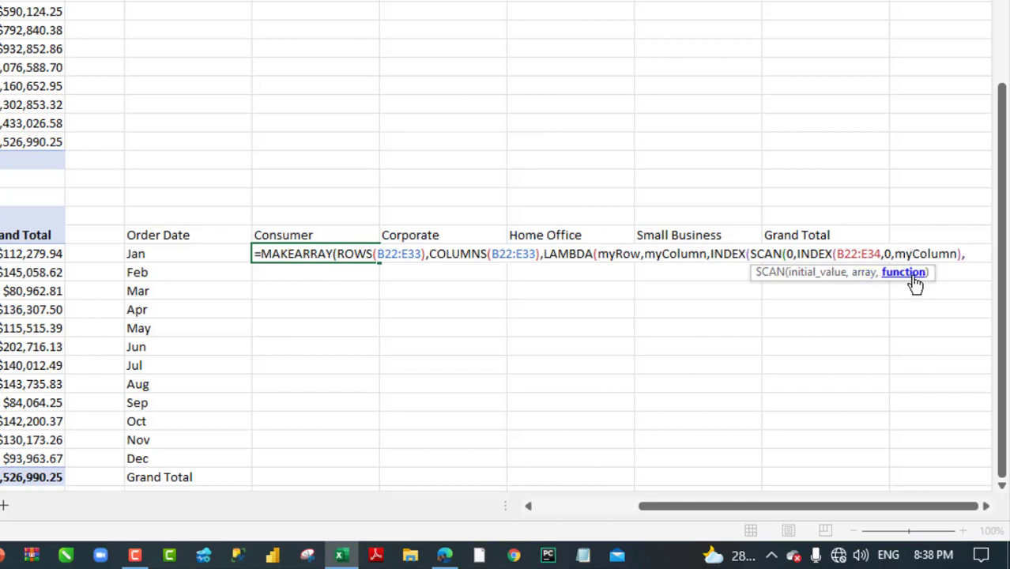
type("lam")
key("Tab")
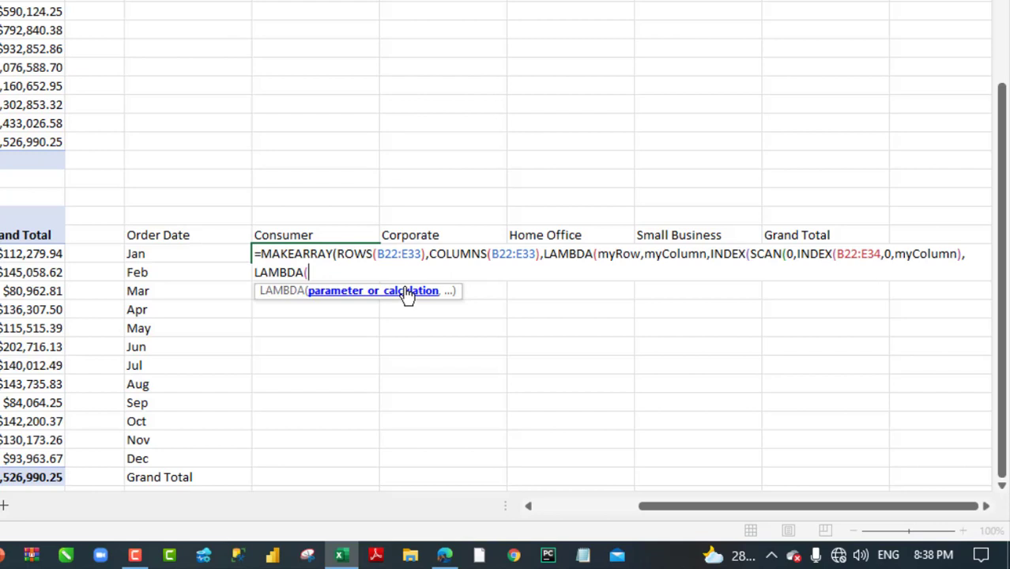
type("a,v")
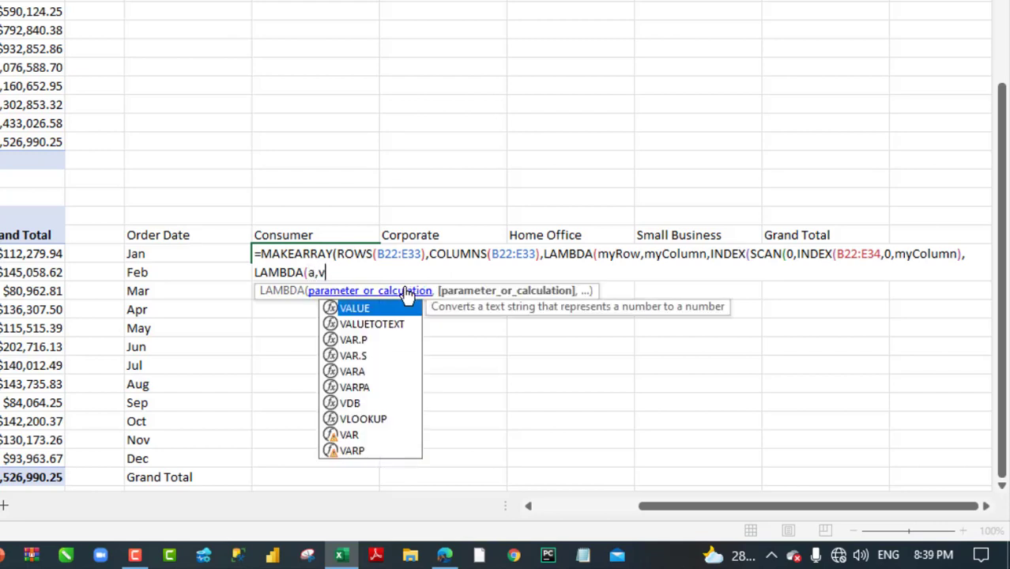
type(",")
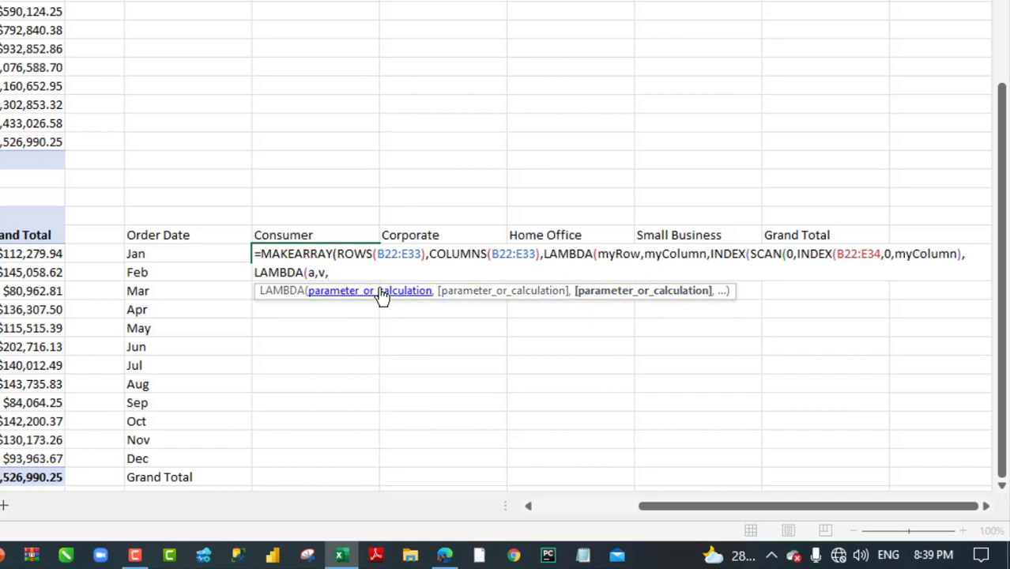
type("a+v")
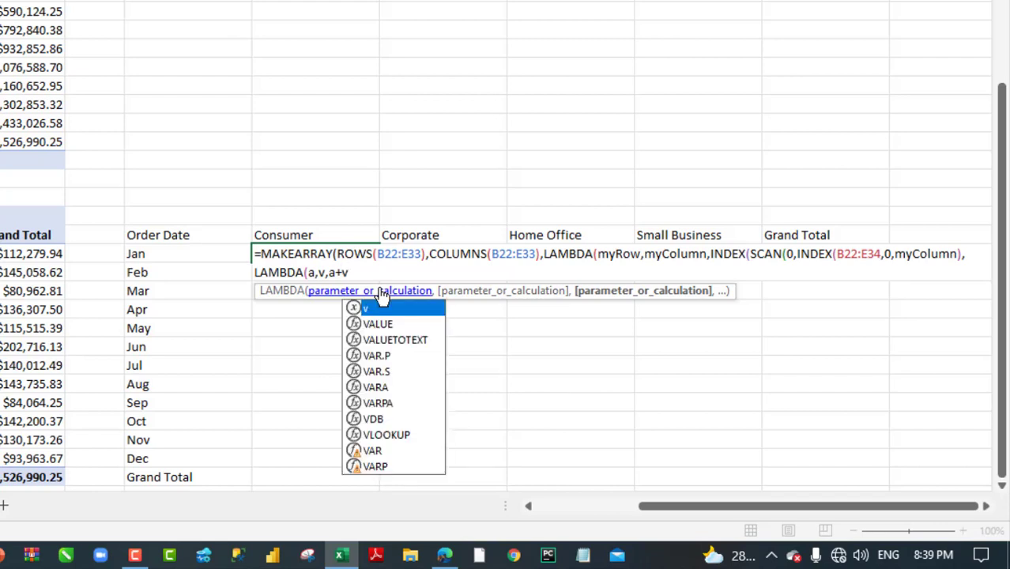
type(")")
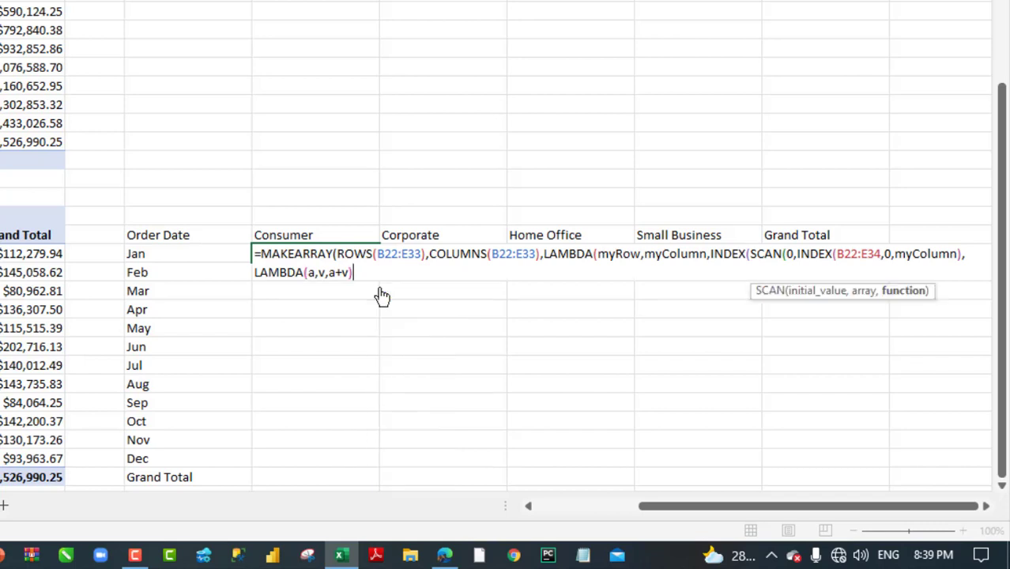
type(")")
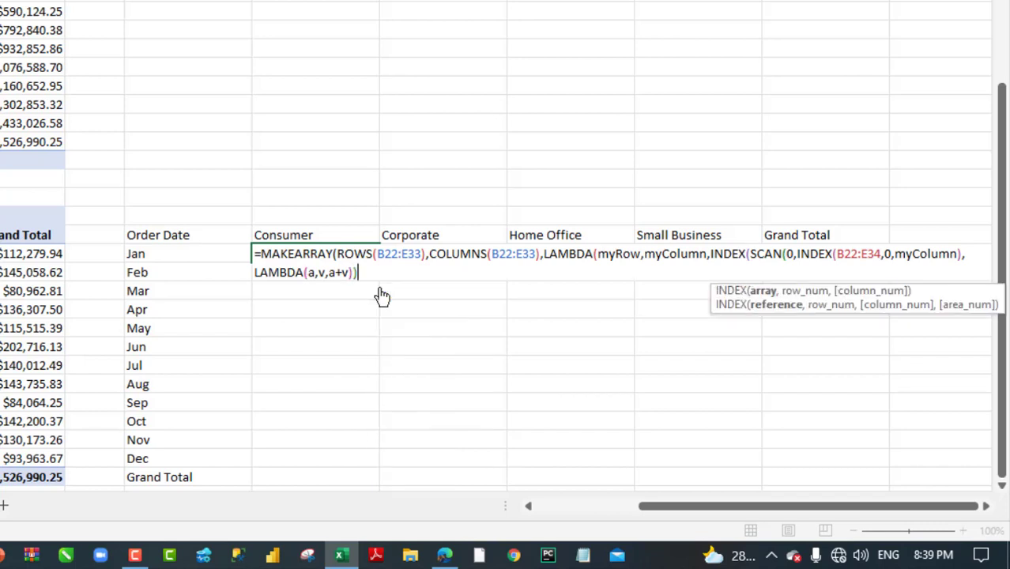
Step: Complete the outer INDEX around the SCAN array with myRow as the row number and 1 as the column number
left_click(766, 293)
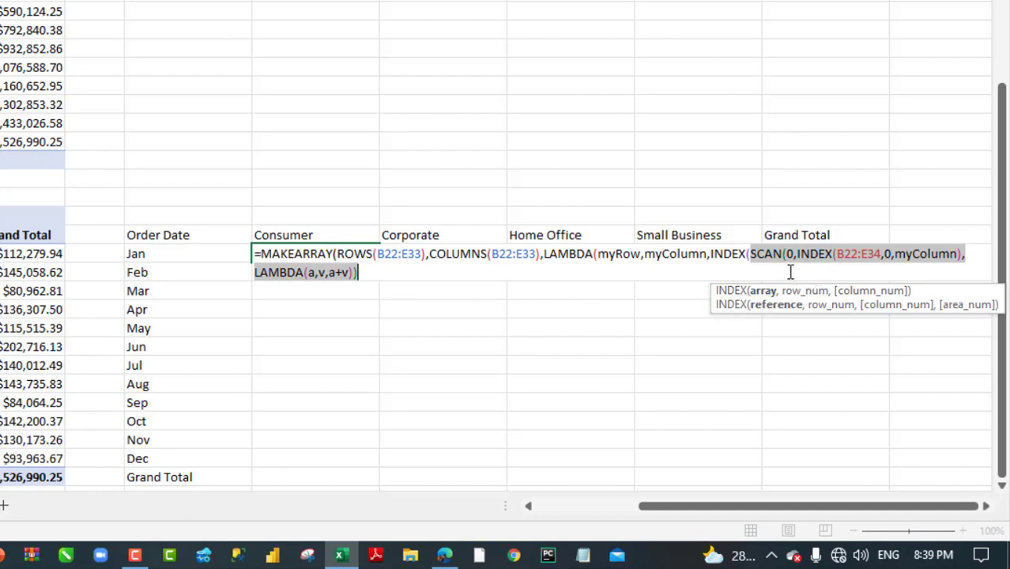
left_click(363, 272)
type(",")
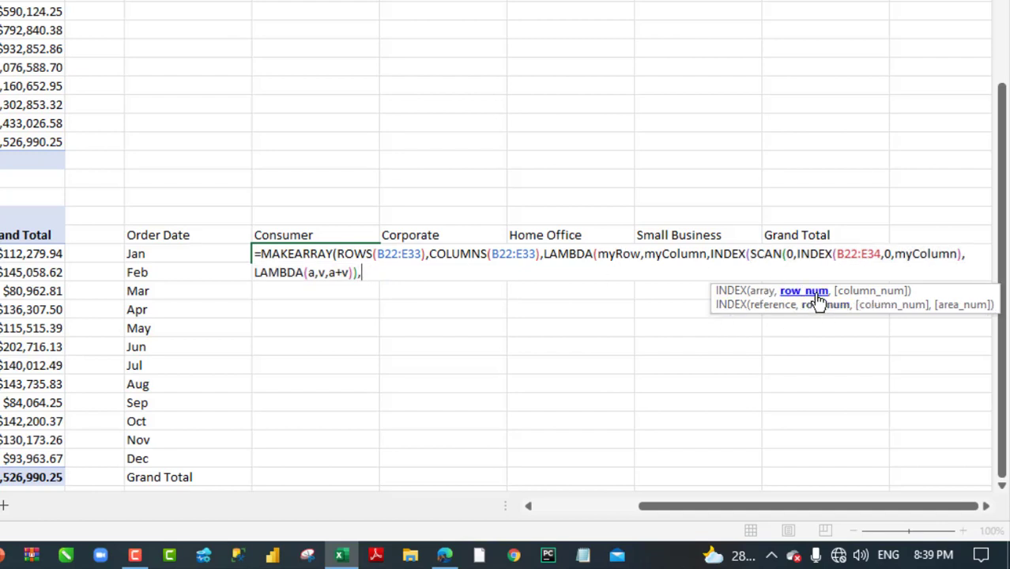
left_click(617, 258)
left_click(379, 271)
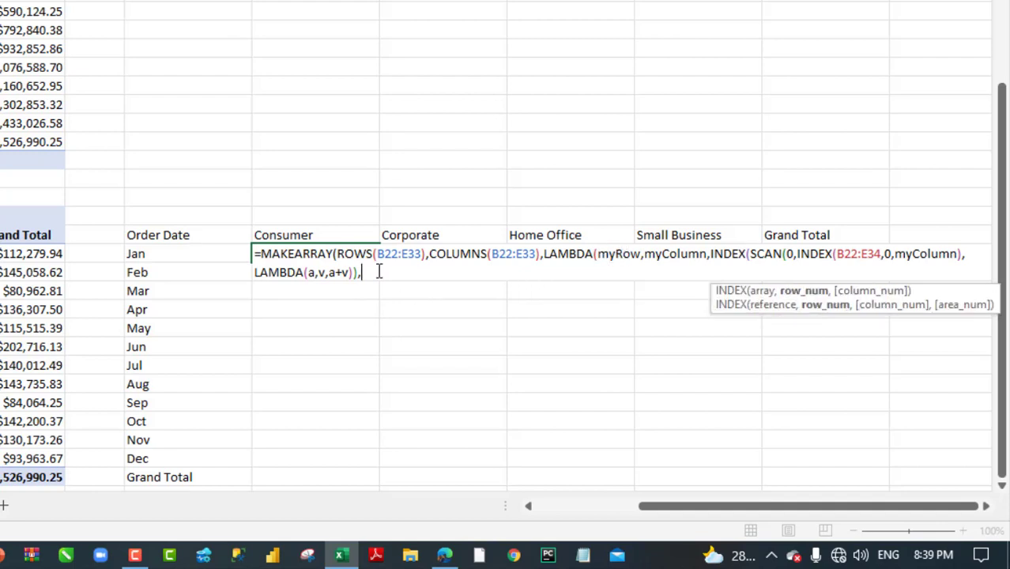
type("r")
key("BackSpace")
type("myR")
key("Tab")
type(",")
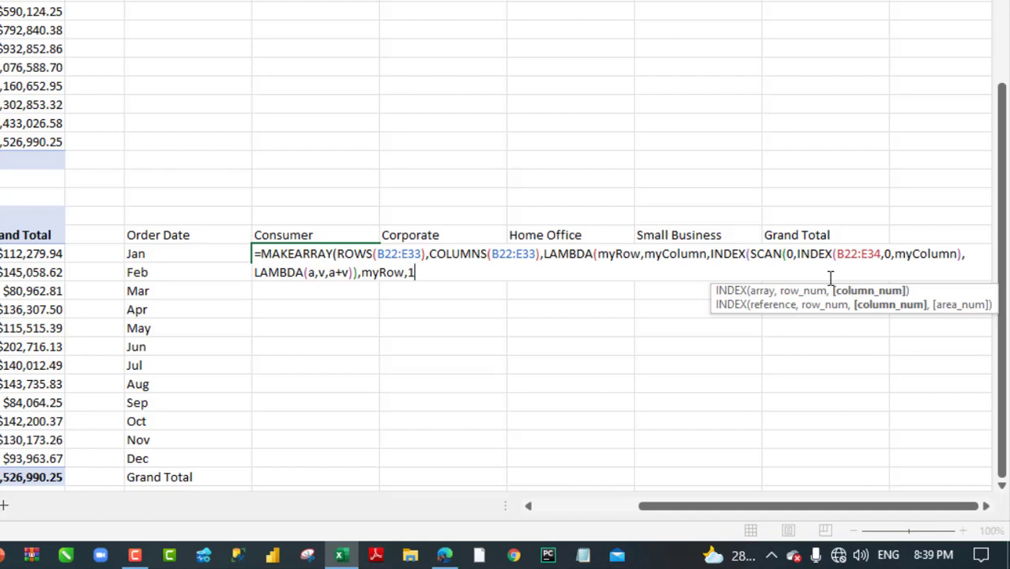
type("1)")
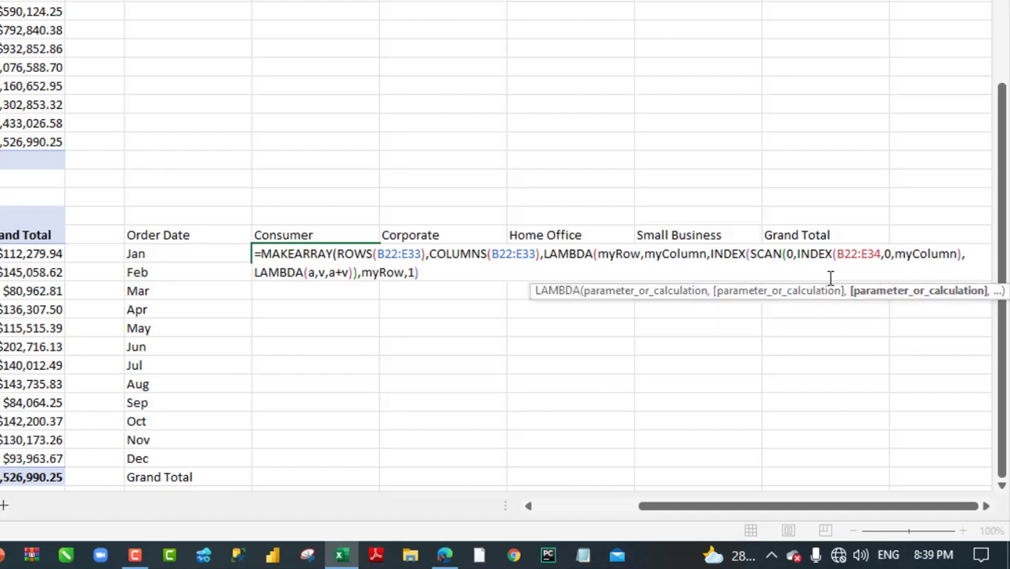
Step: Close the LAMBDA and MAKEARRAY functions and enter the formula in the January Consumer cell
type(")")
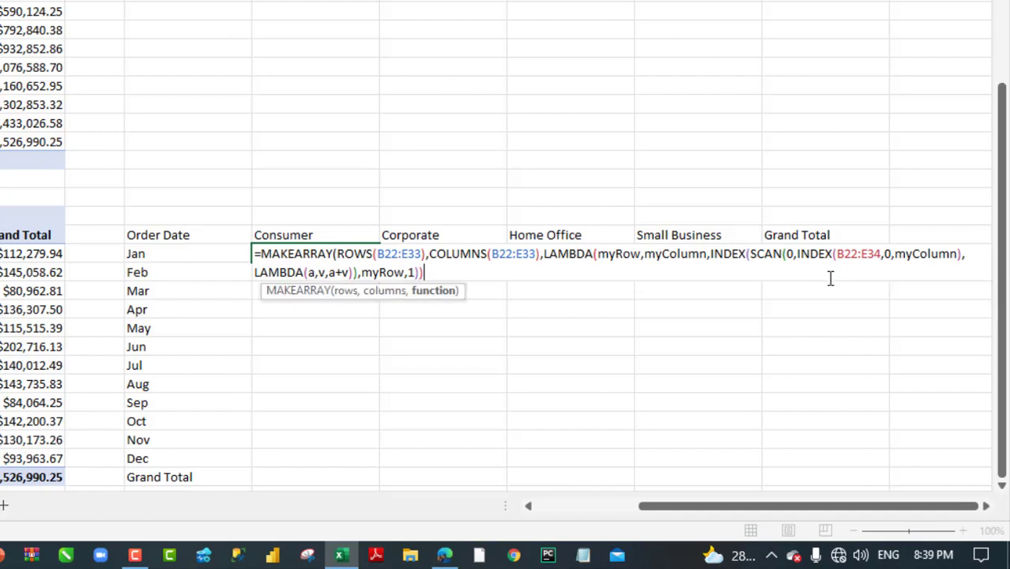
type(")")
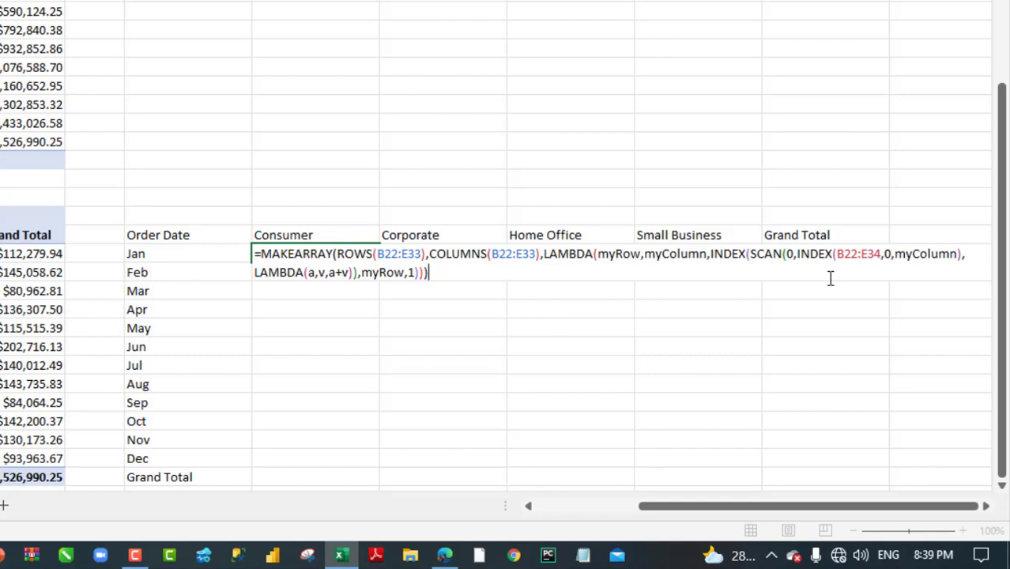
key("ctrl+Return")
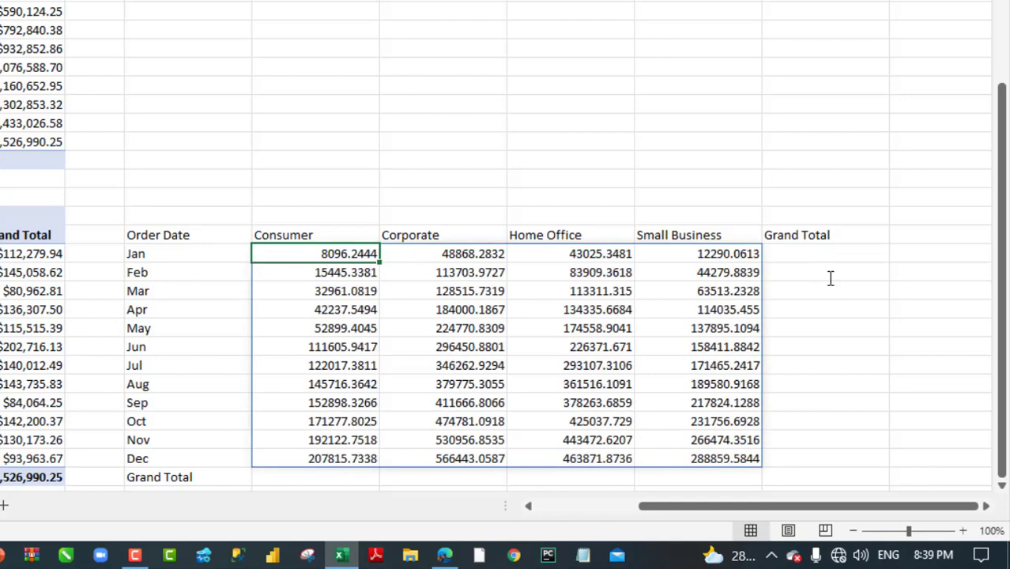
Step: Format the spilled running totals as currency and clear the Grand Total column heading beside Small Business
key("ctrl+shift+Right")
key("ctrl+shift+Down")
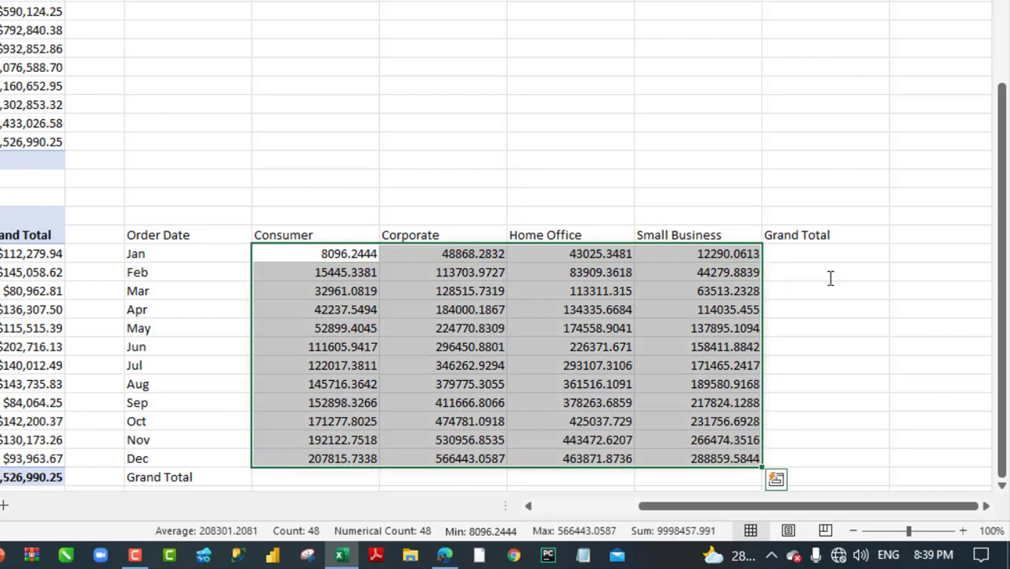
key("ctrl+shift+4")
left_click(809, 230)
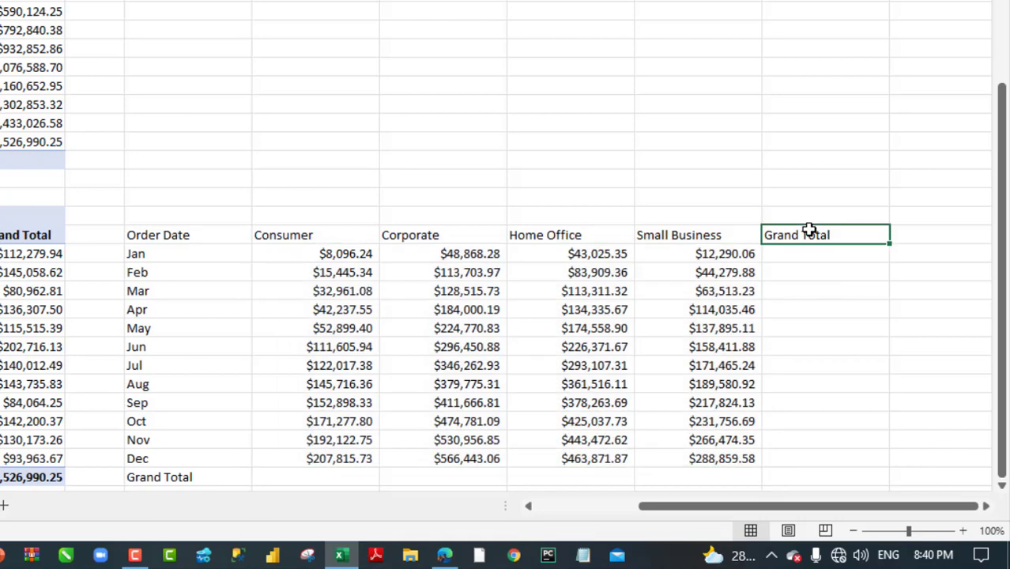
key("Delete")
Step: Move the running-total table from the Order Date heading through the Dec row to H4, beside the upper PivotTable
left_click_drag(192, 229, 730, 444)
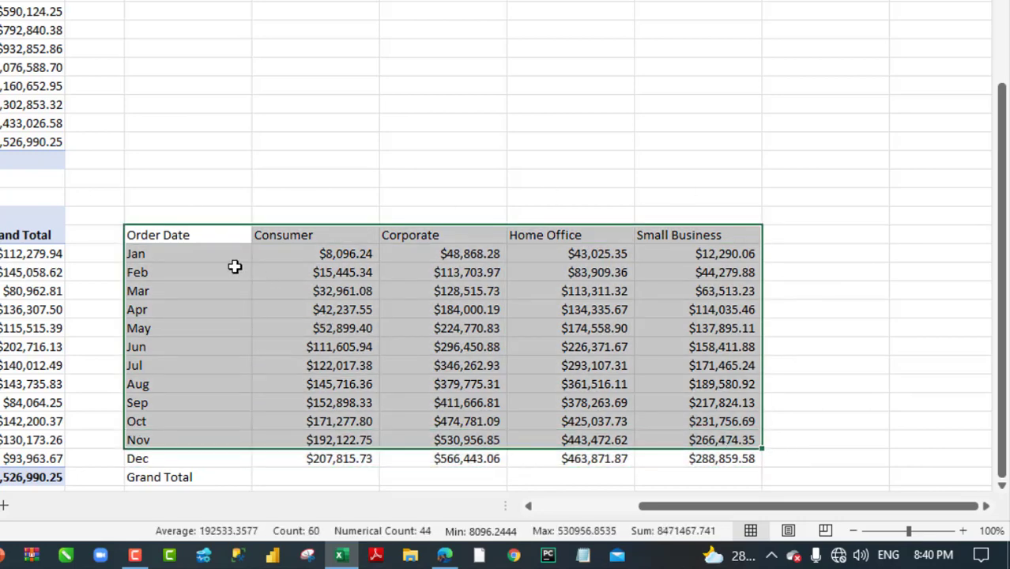
left_click_drag(216, 234, 717, 460)
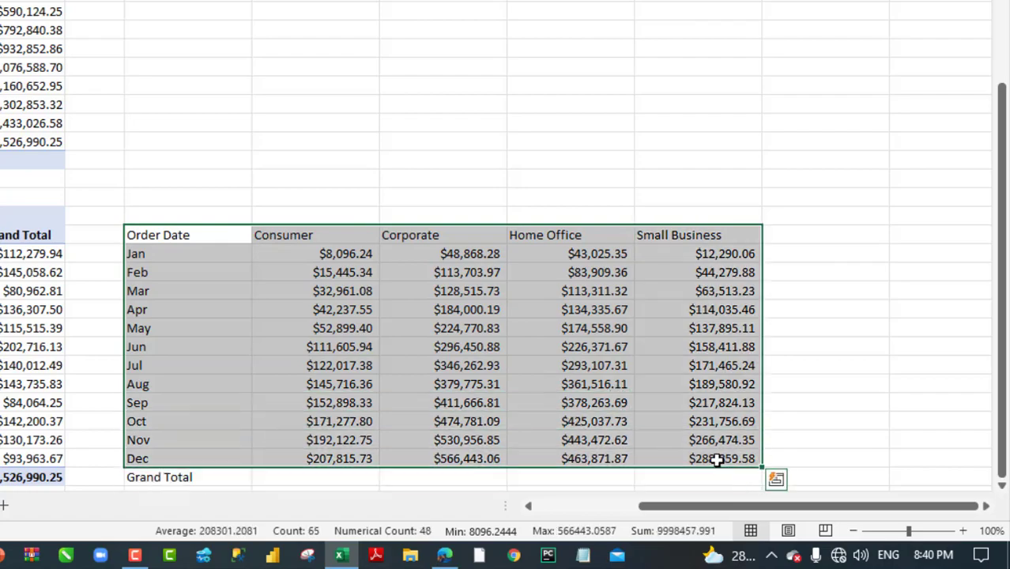
key("ctrl+c")
key("Up")
key("Up")
key("ctrl+Up")
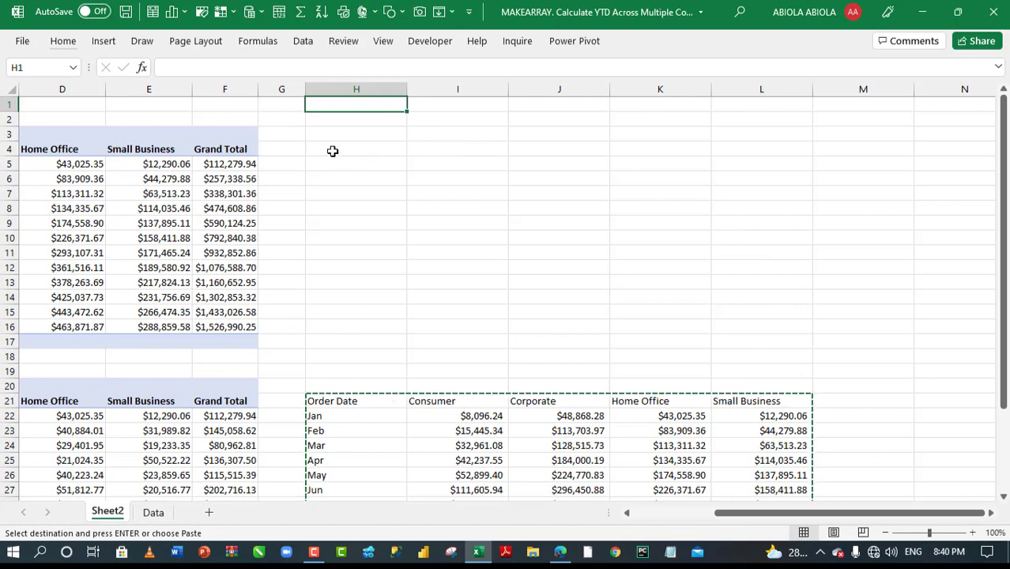
left_click(332, 150)
key("ctrl+v")
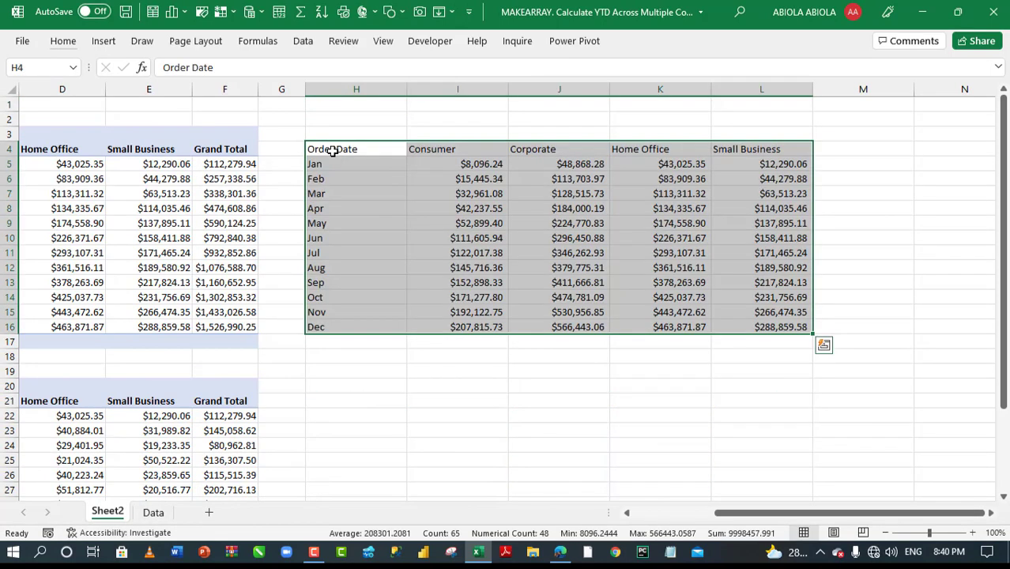
Step: Narrow columns G and H so the PivotTable and the moved table fit side by side
left_click(337, 194)
left_click_drag(305, 82, 267, 82)
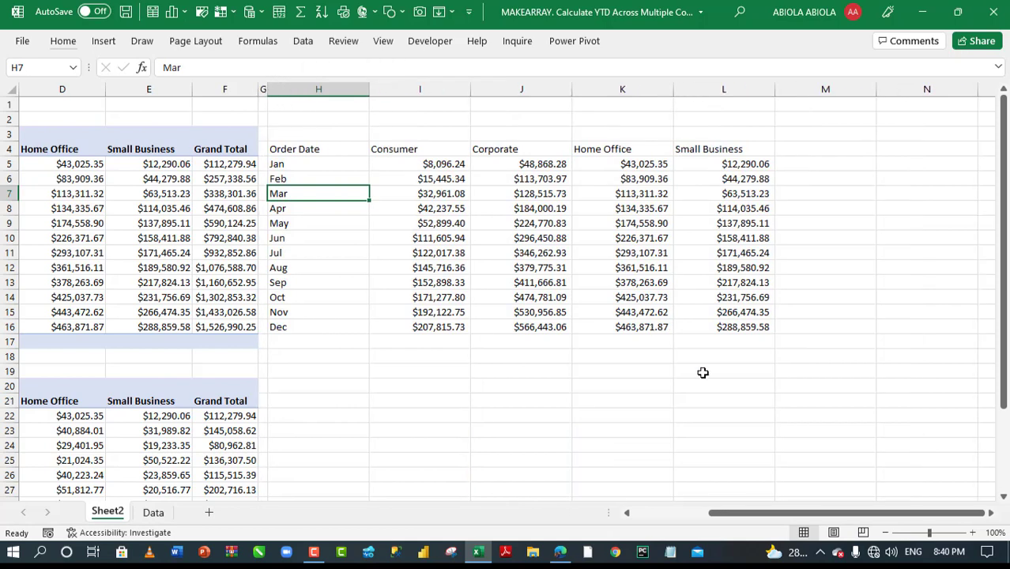
left_click_drag(830, 512, 753, 513)
left_click_drag(609, 89, 561, 94)
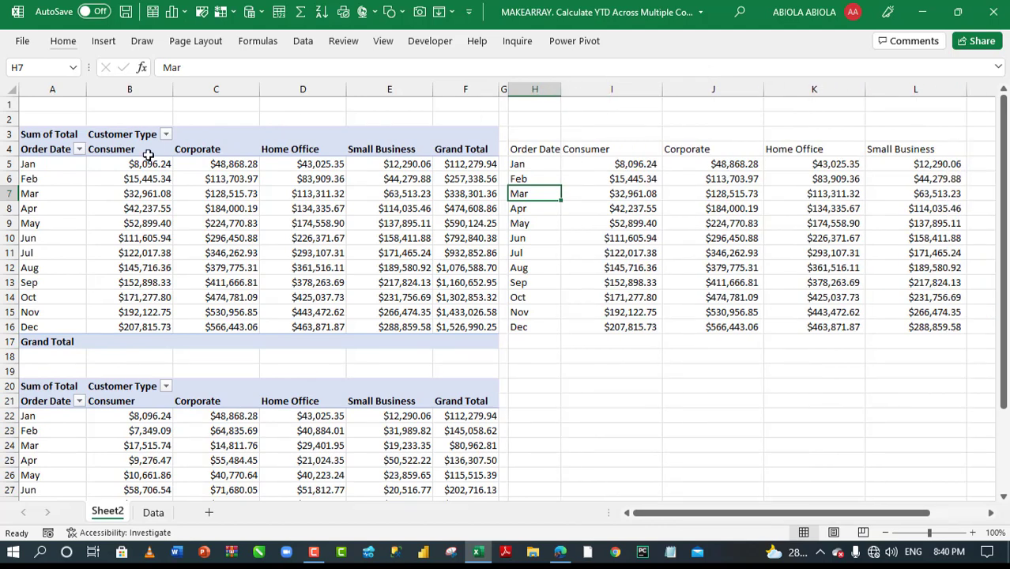
Step: Compare the upper PivotTable's running totals with the MAKEARRAY results, including the December Small Business value, closing the PivotTable field list
left_click(115, 178)
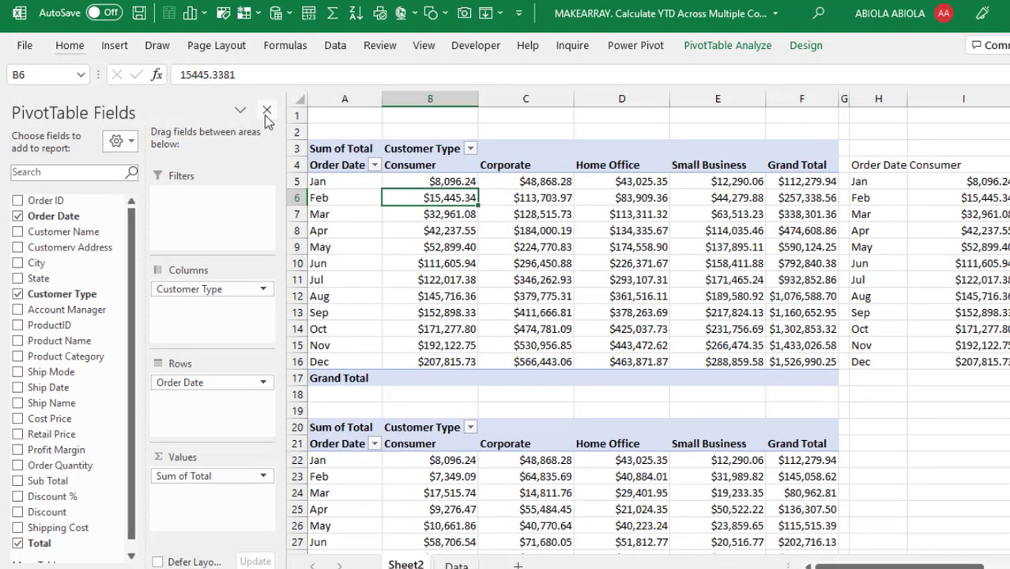
left_click(241, 99)
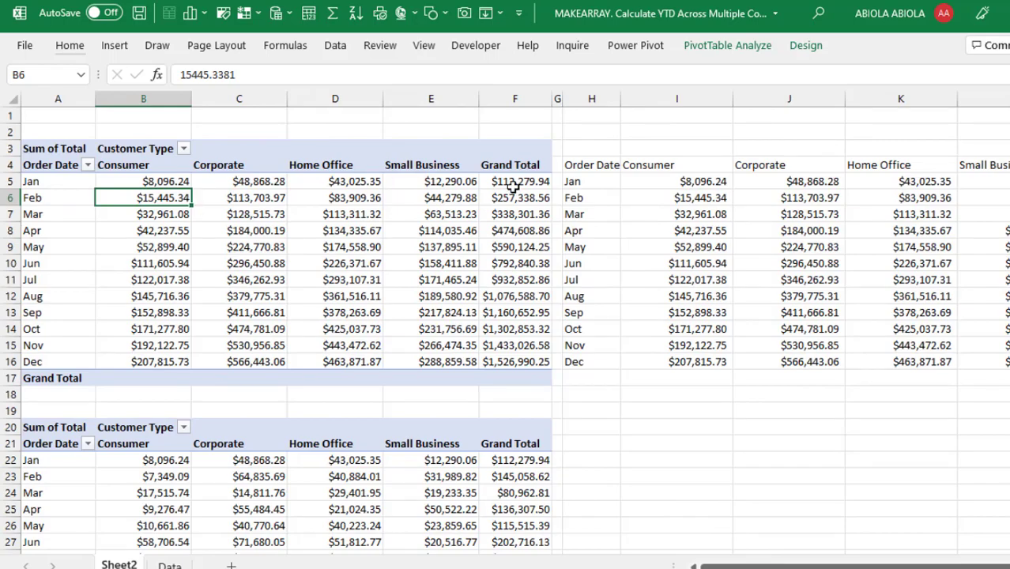
left_click(715, 198)
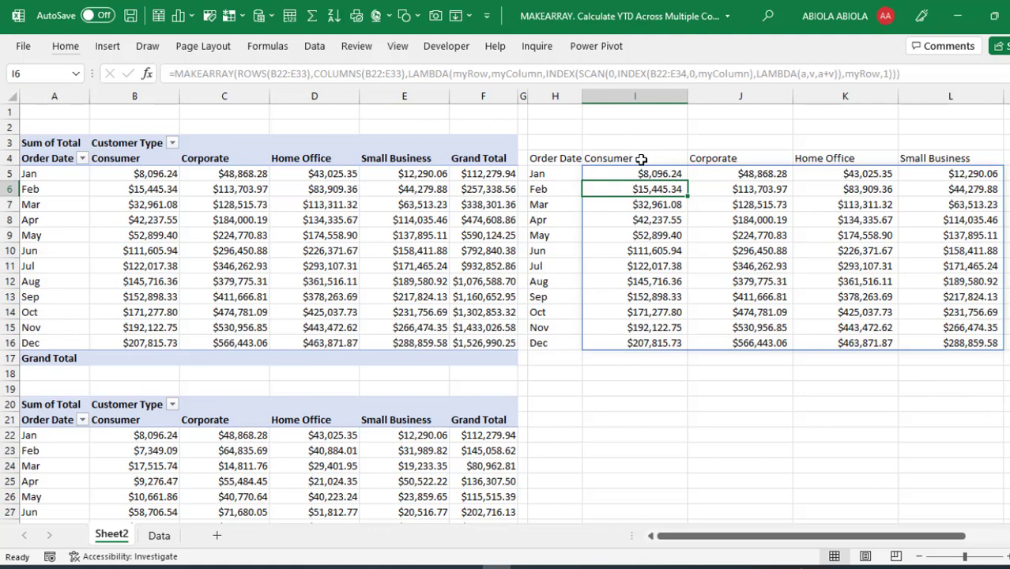
left_click(398, 345)
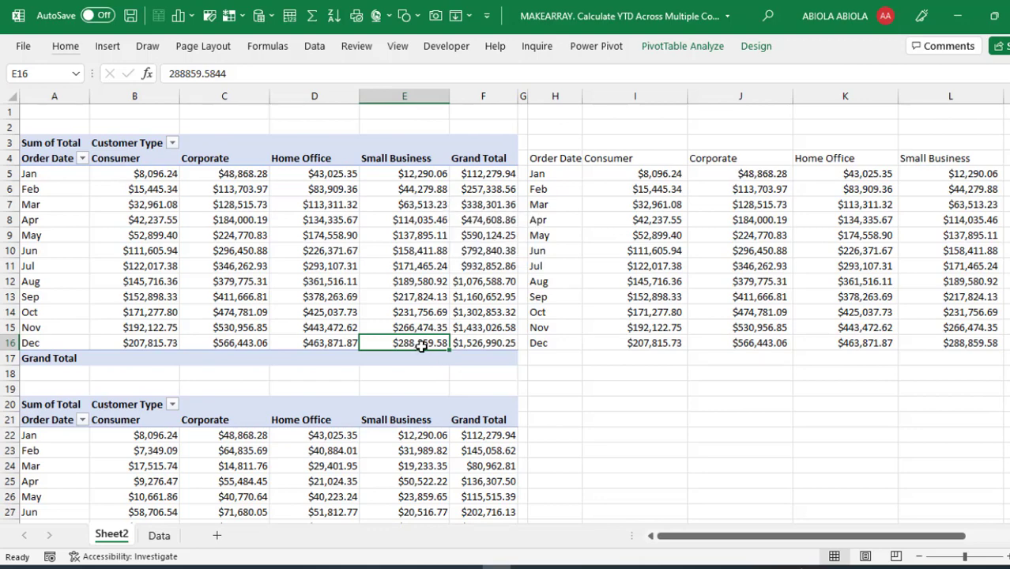
left_click(961, 342)
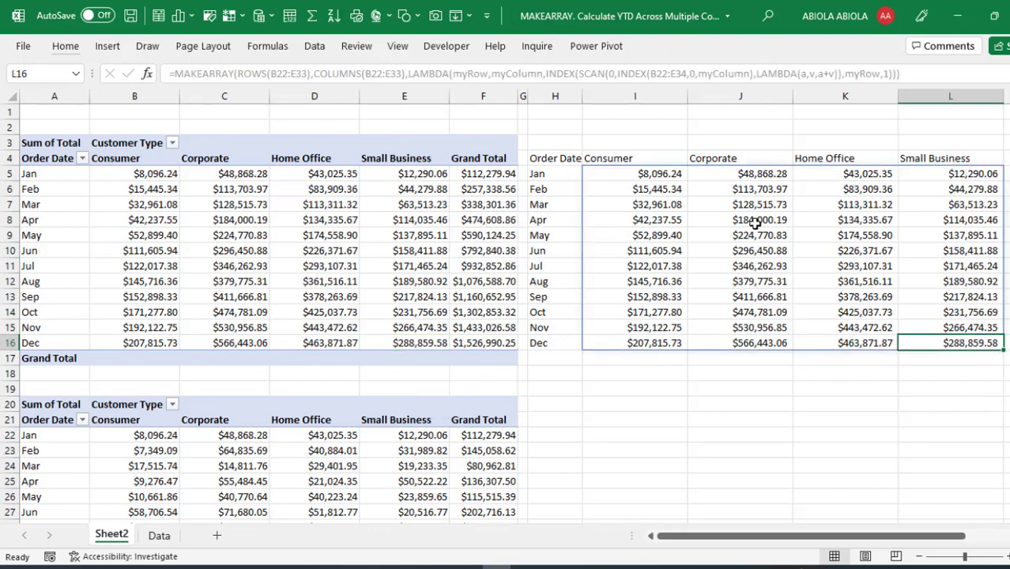
Step: Examine cells across the spilled range against I5 to see which cell holds the MAKEARRAY formula
left_click_drag(754, 225, 813, 310)
left_click_drag(745, 194, 885, 258)
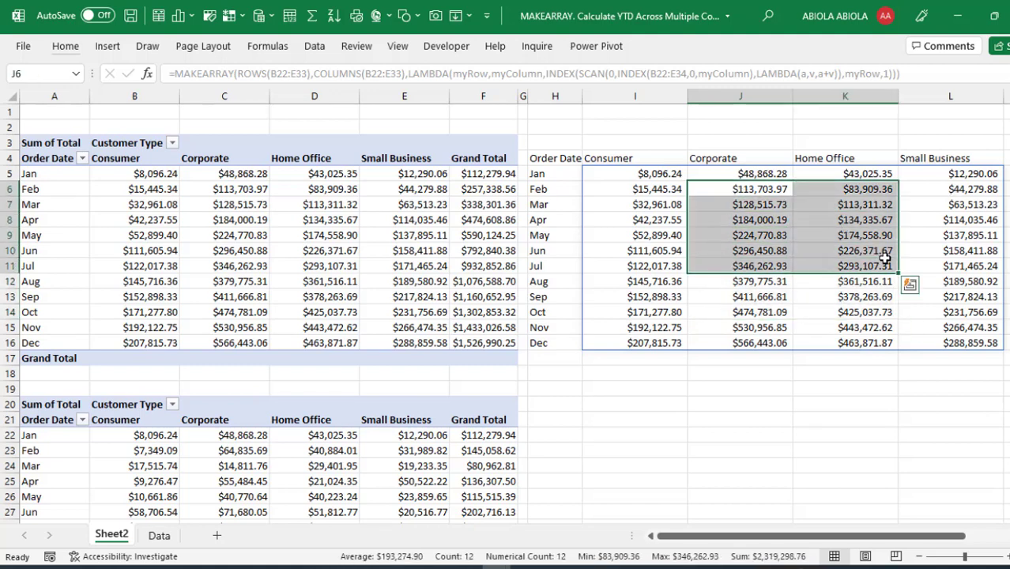
left_click(669, 177)
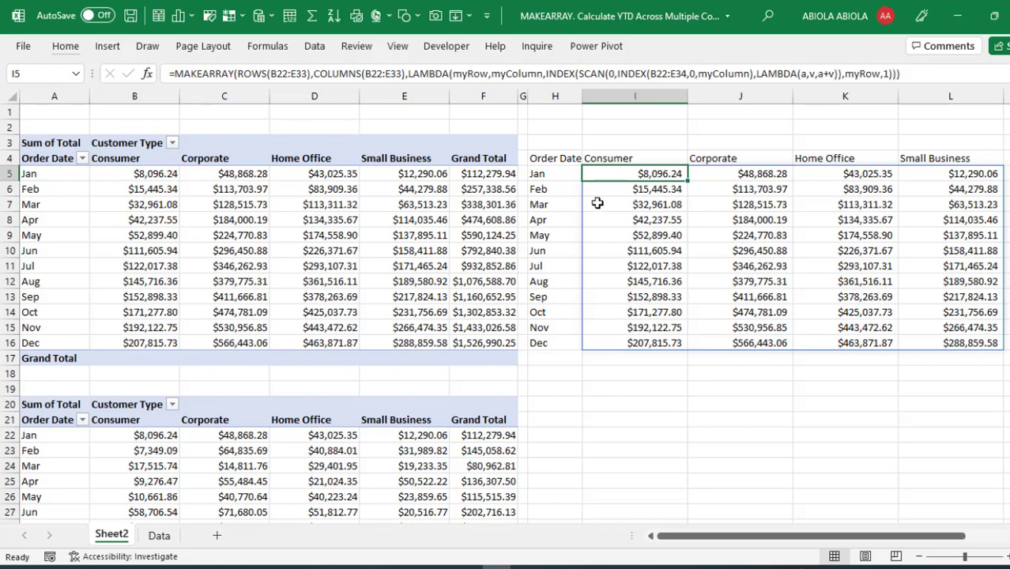
left_click(743, 175)
left_click_drag(742, 175, 917, 282)
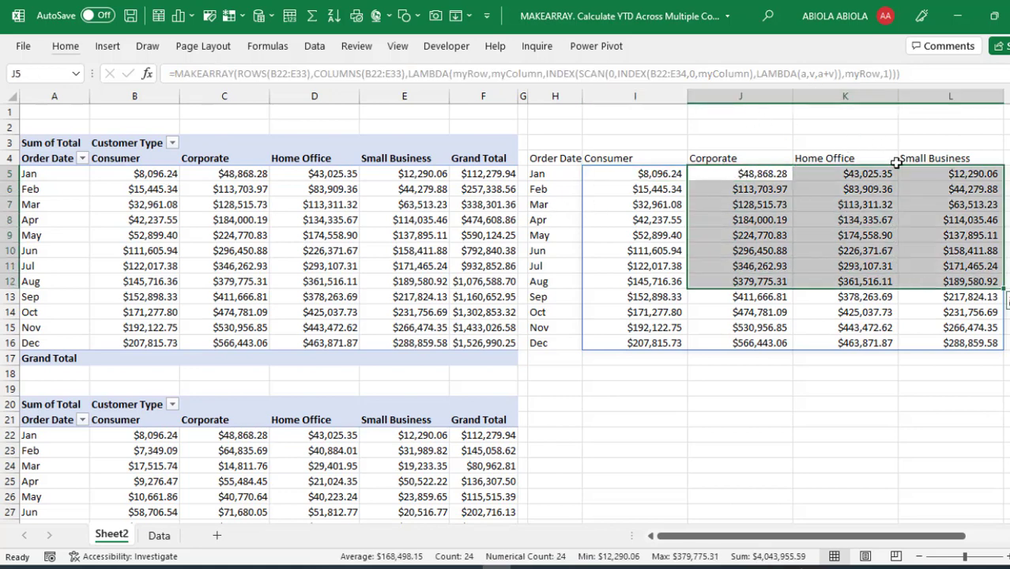
left_click(628, 188)
left_click(644, 220)
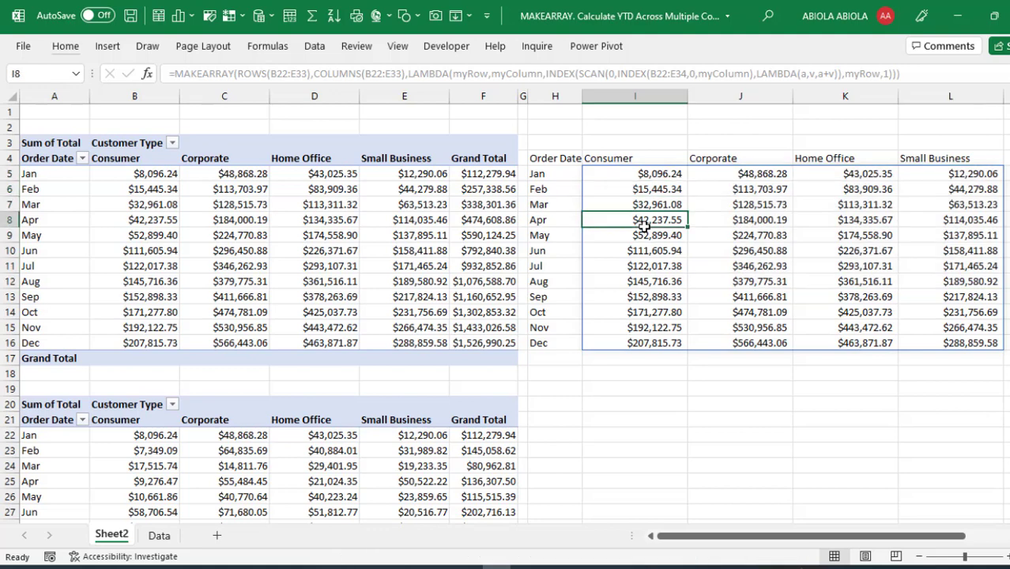
left_click(800, 243)
left_click(754, 247)
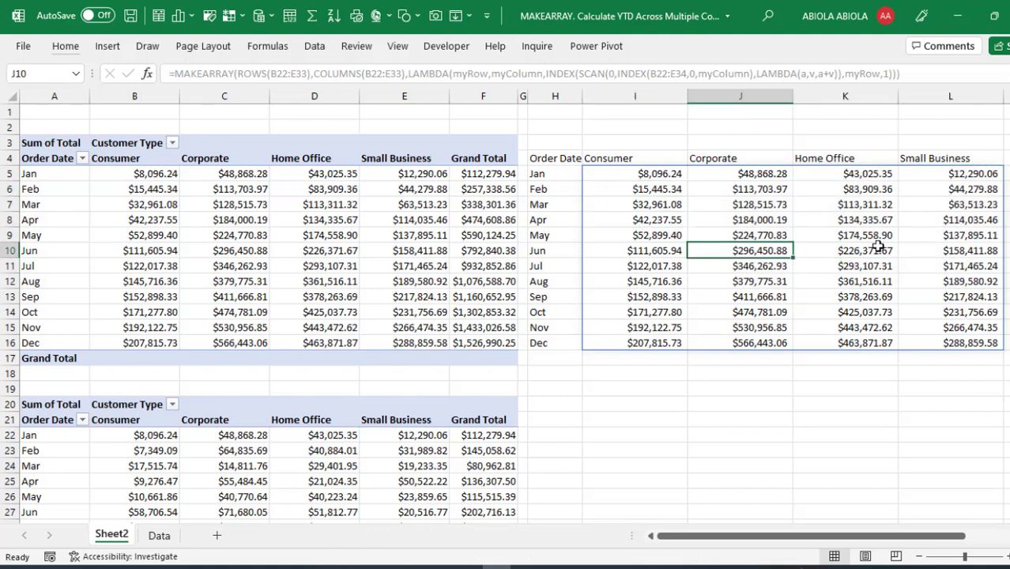
left_click(802, 208)
left_click(751, 229)
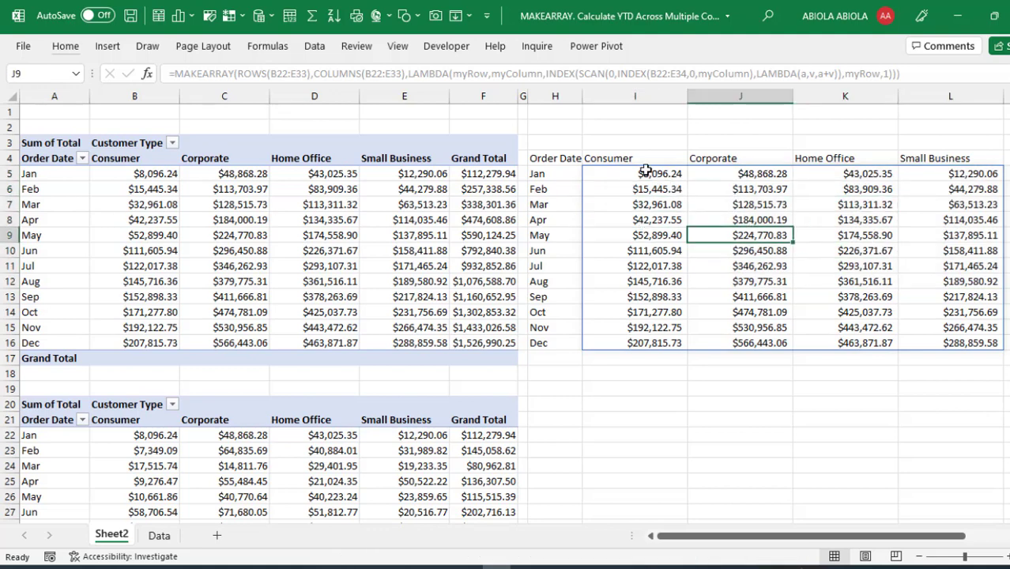
left_click(645, 170)
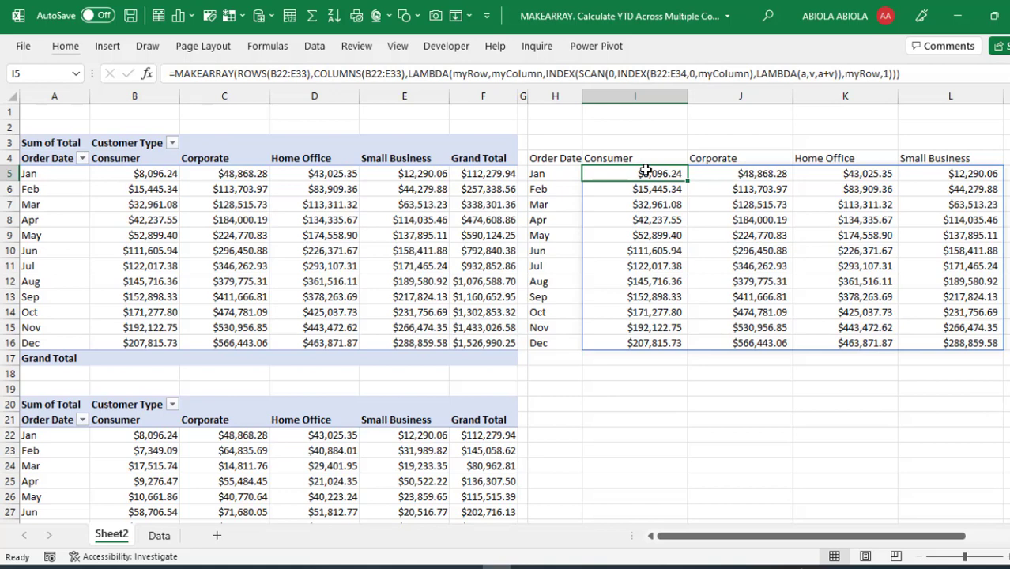